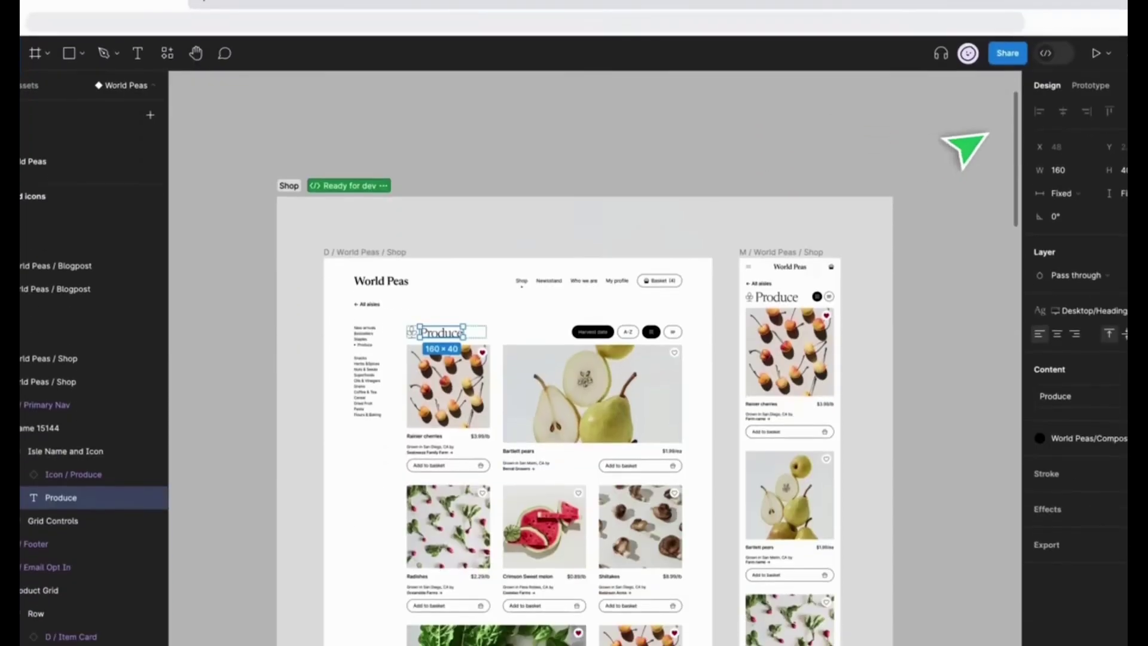
Turn on Dev Mode and inspect the watermelon text, image, Add to basket button and Cart flow frame.
click(1051, 49)
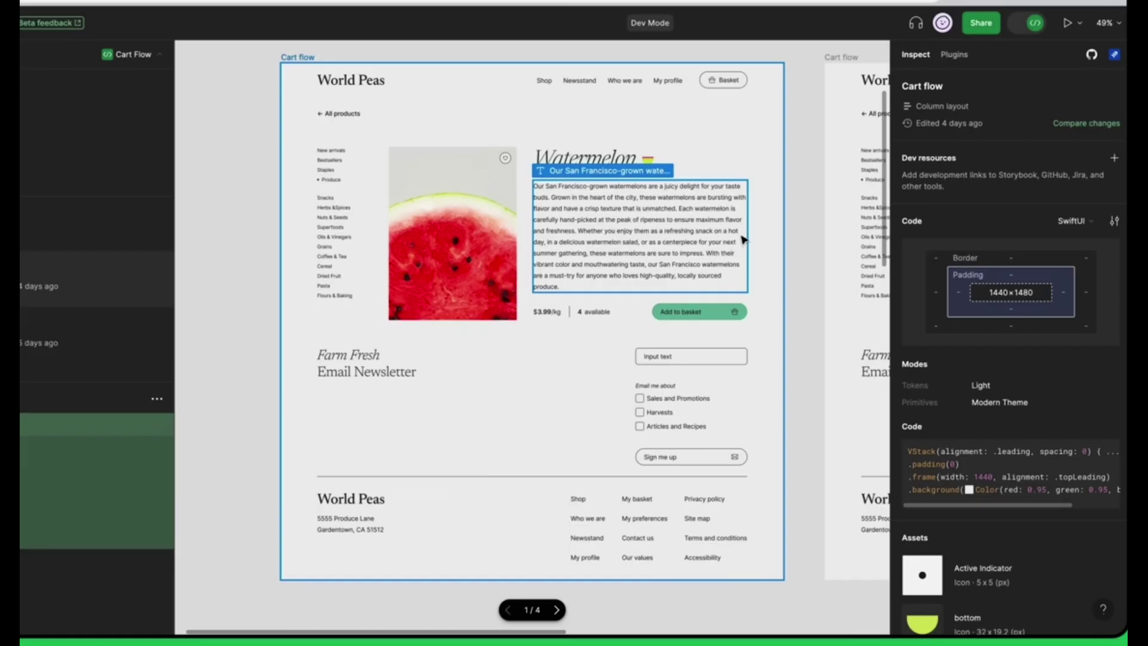
click(744, 239)
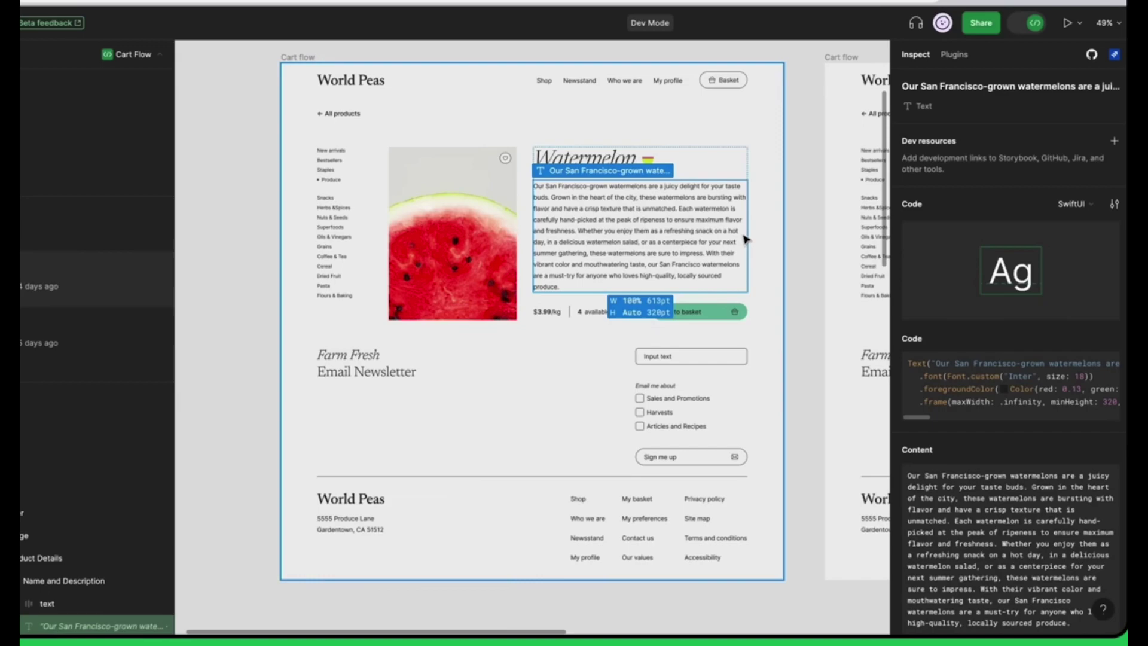
click(658, 172)
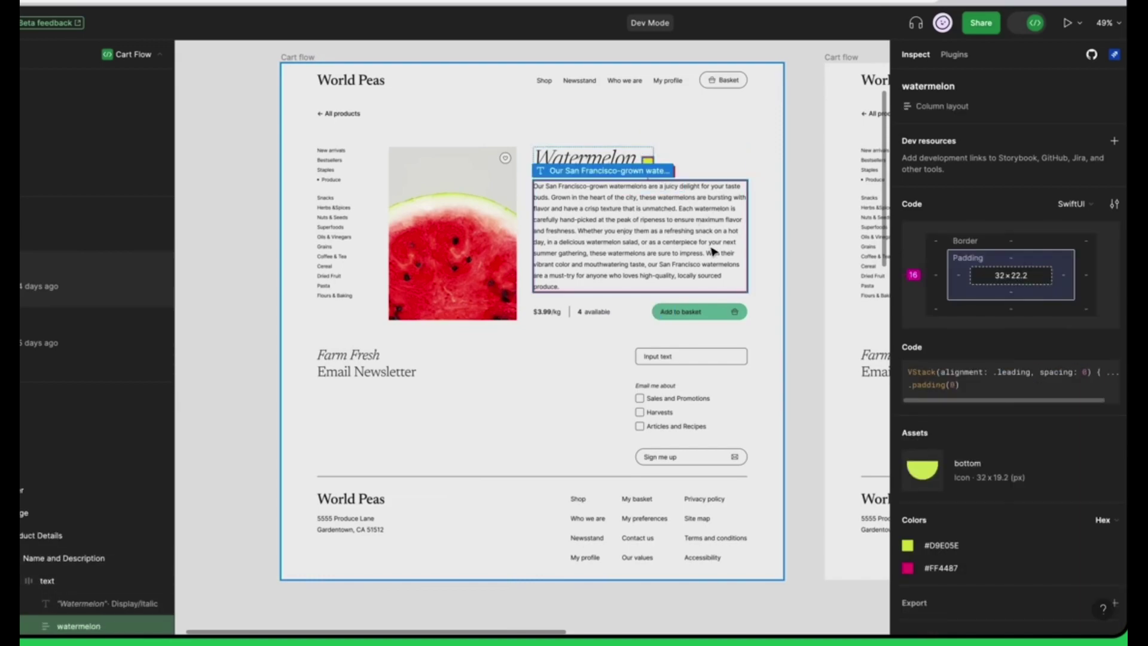
click(745, 316)
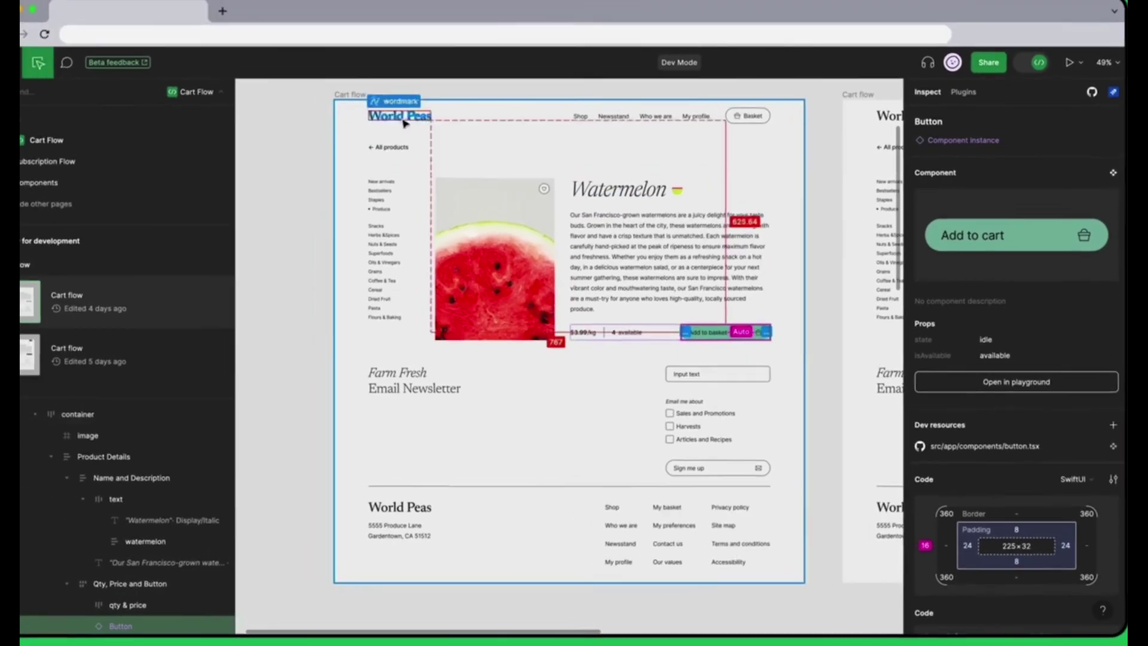
click(299, 57)
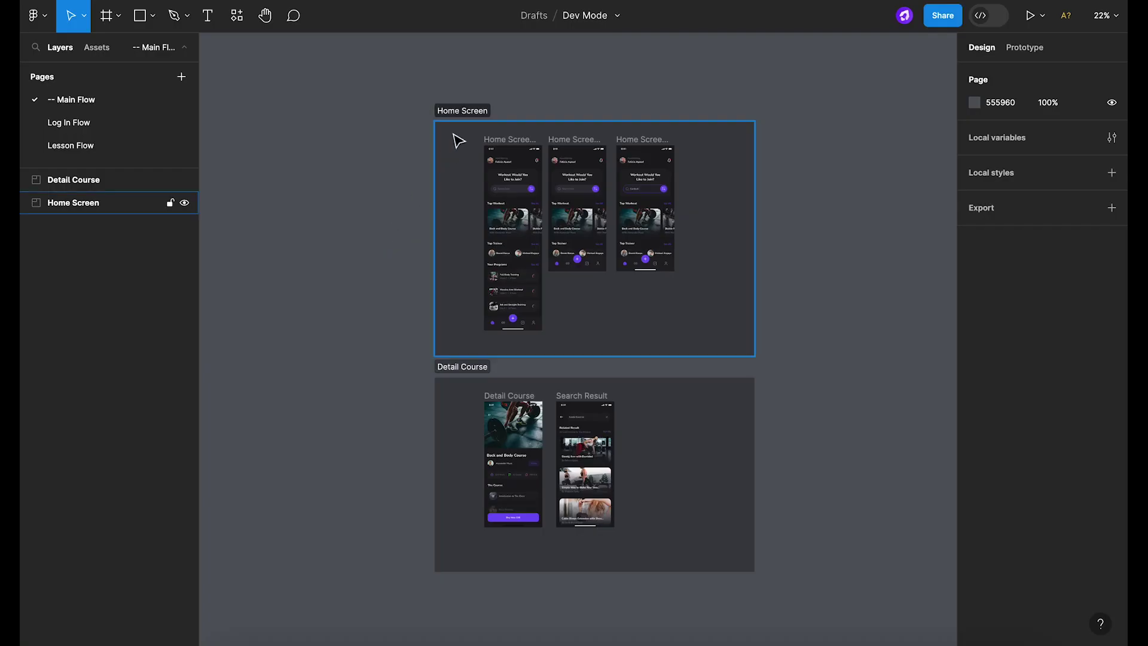
Flag the Home Screen section with the Ready for dev marker, then clear the selection.
click(464, 113)
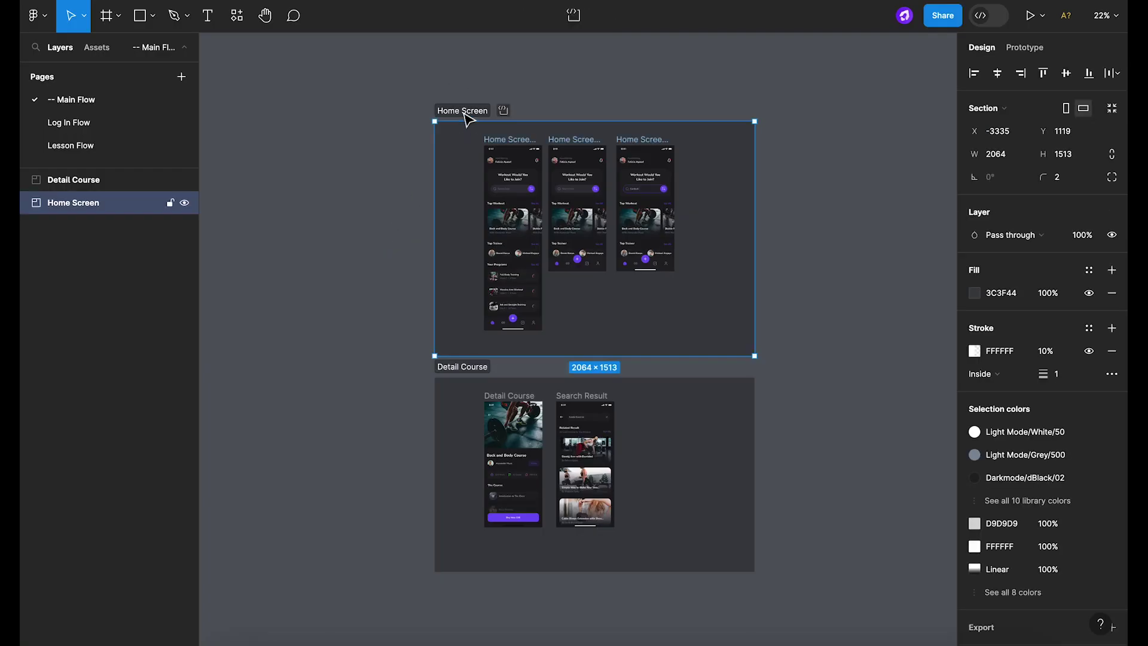
click(503, 111)
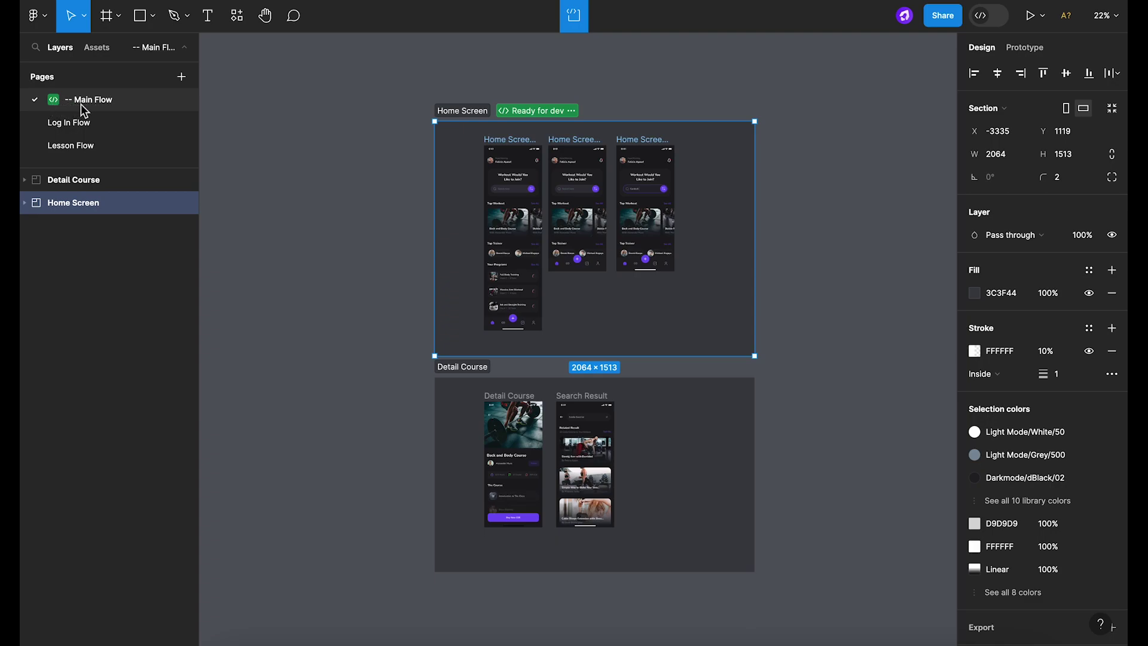
click(656, 92)
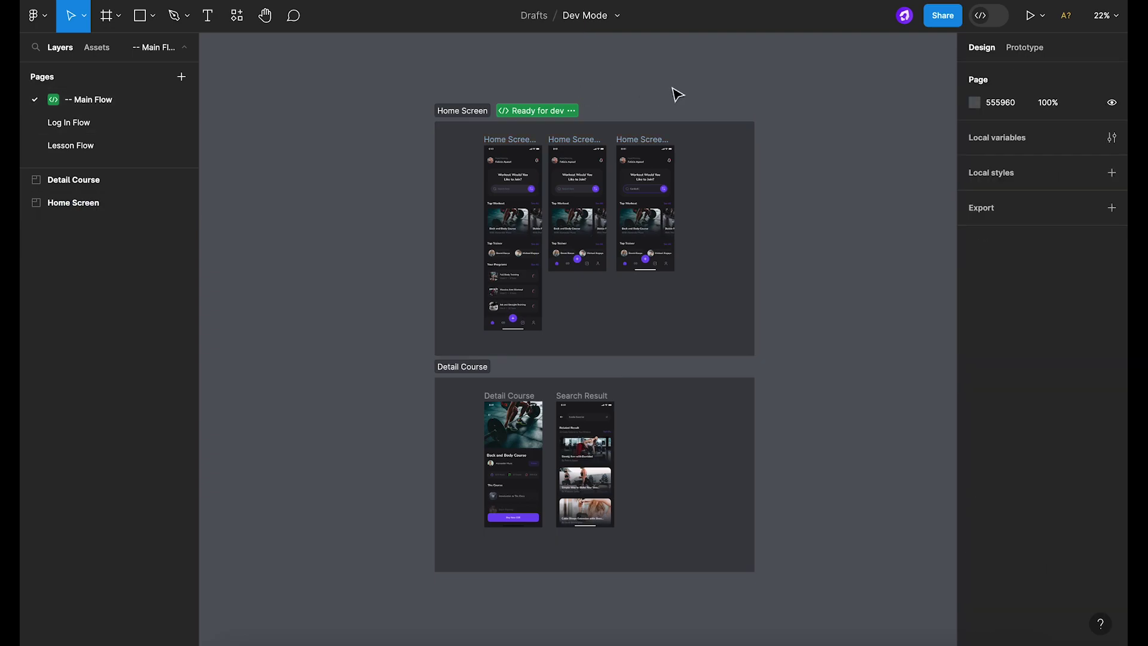
In Dev Mode, jump to both Home Screen - Scrolled frames and the Typing Searching frame.
click(986, 19)
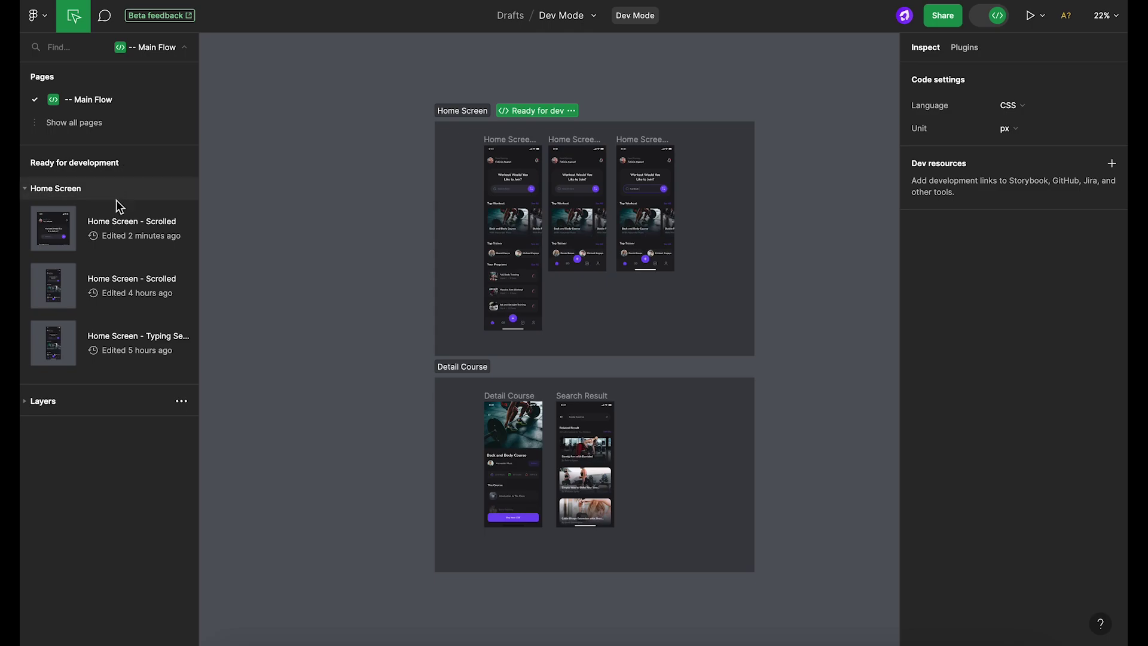
click(108, 227)
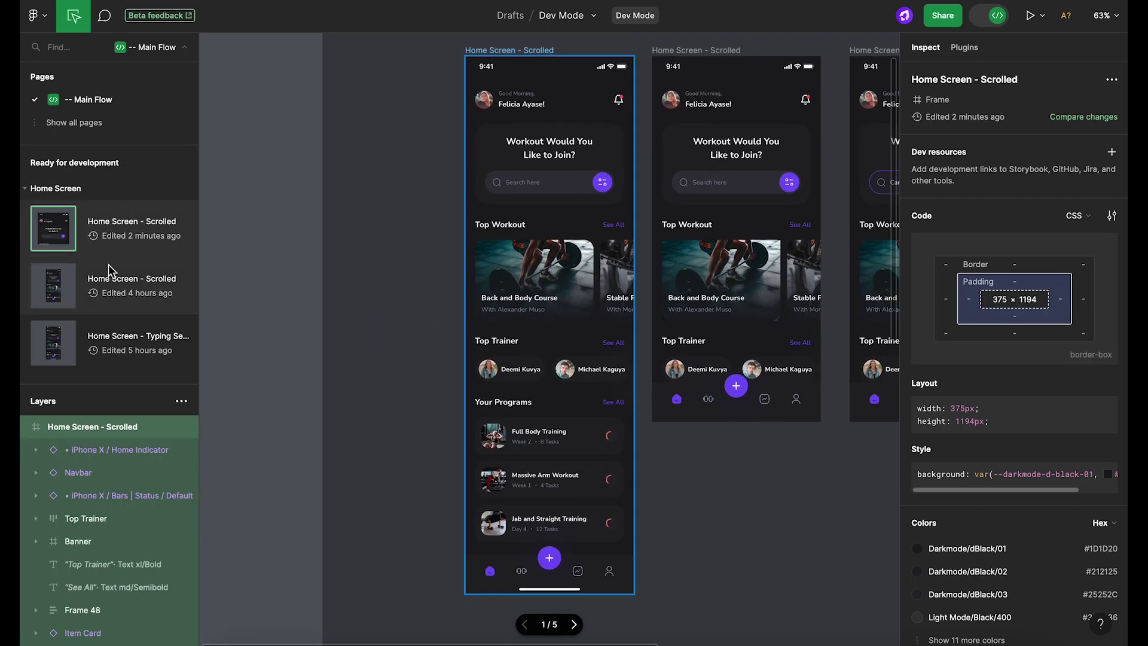
click(108, 265)
click(109, 325)
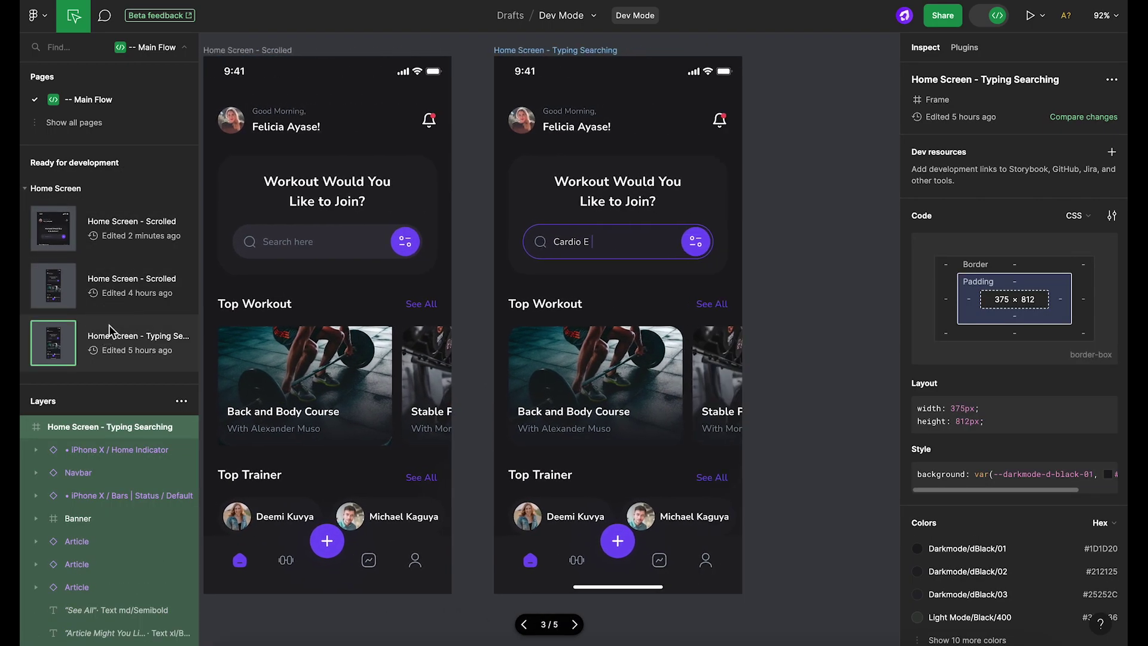
click(108, 324)
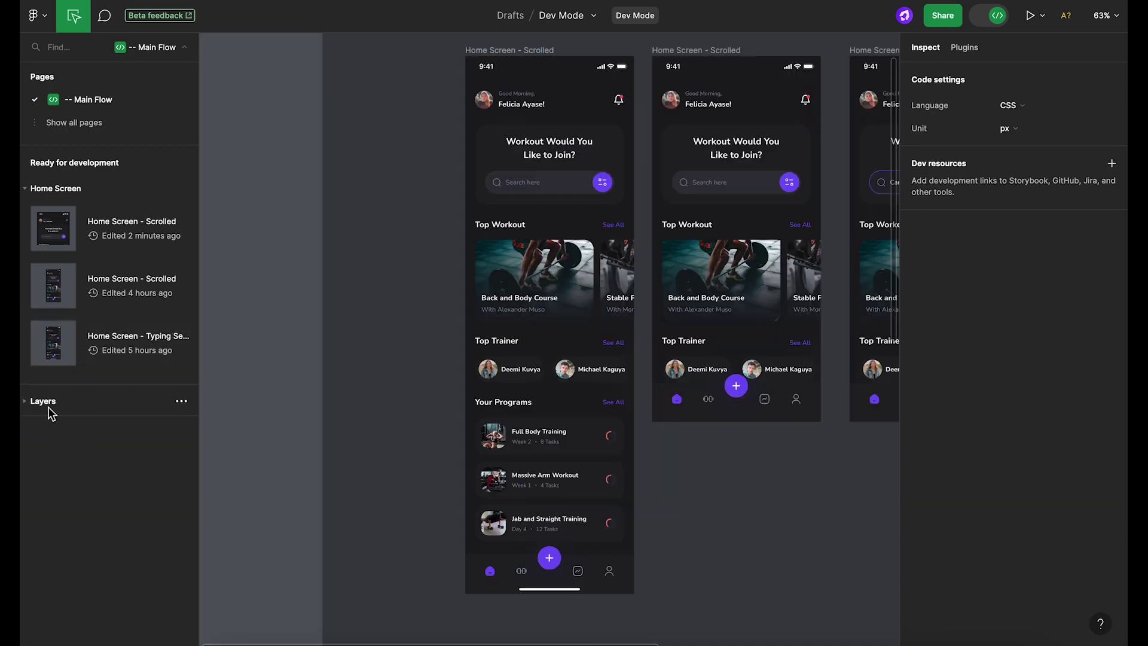
Select the Detail Course section from the layer tree, then deselect to view both sections.
click(28, 403)
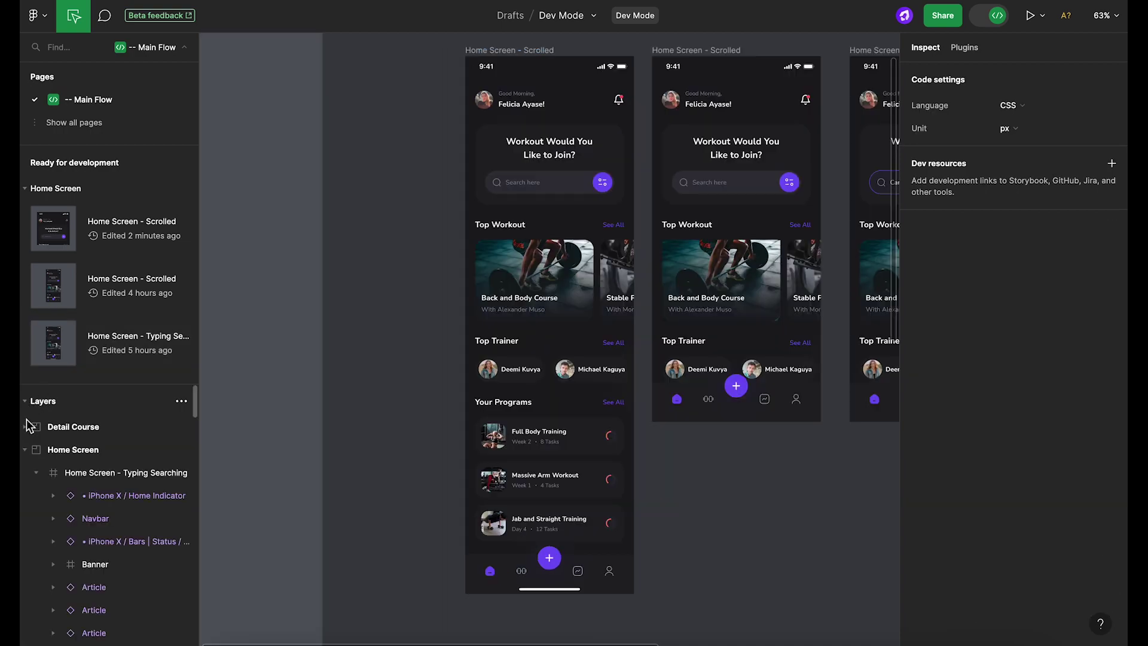
click(25, 450)
click(55, 430)
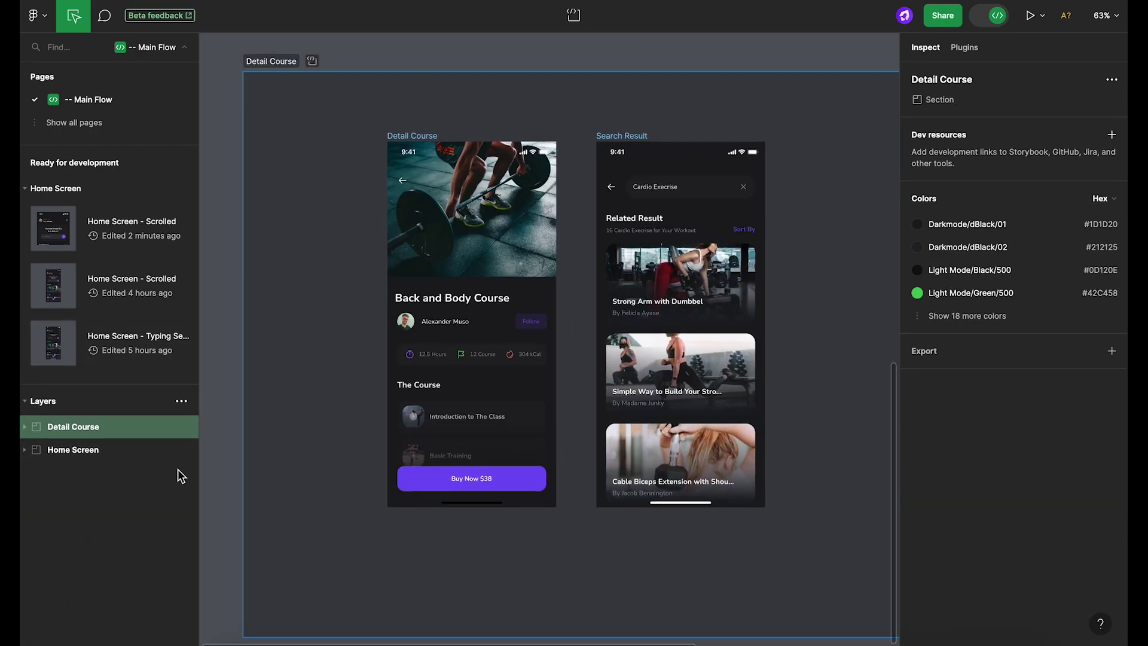
click(26, 401)
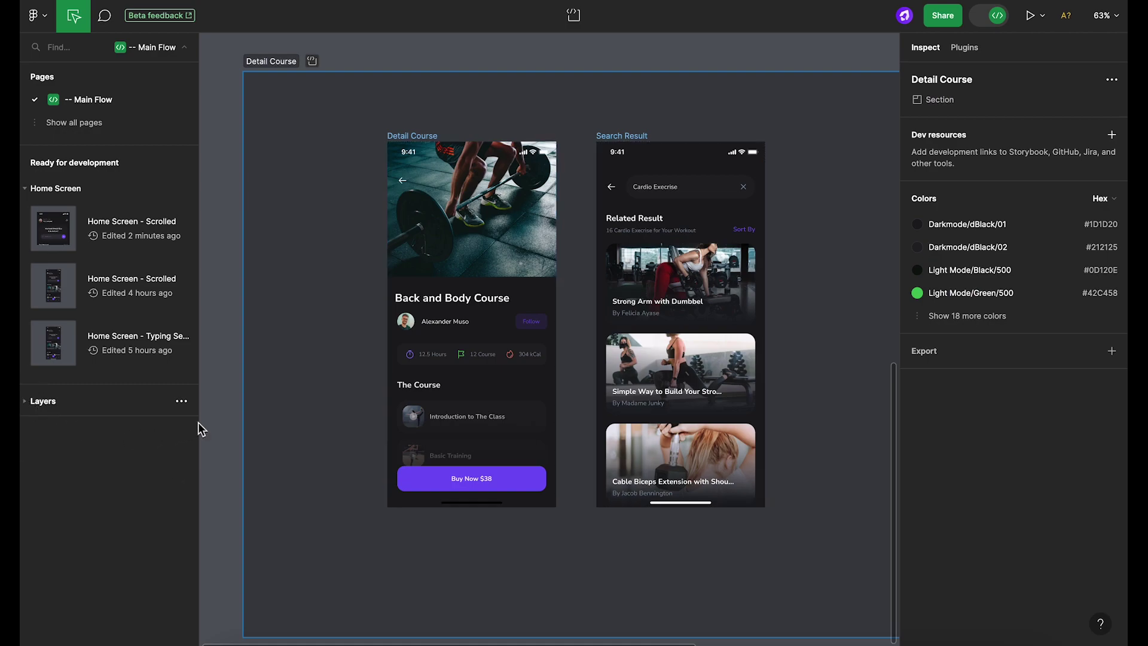
click(228, 405)
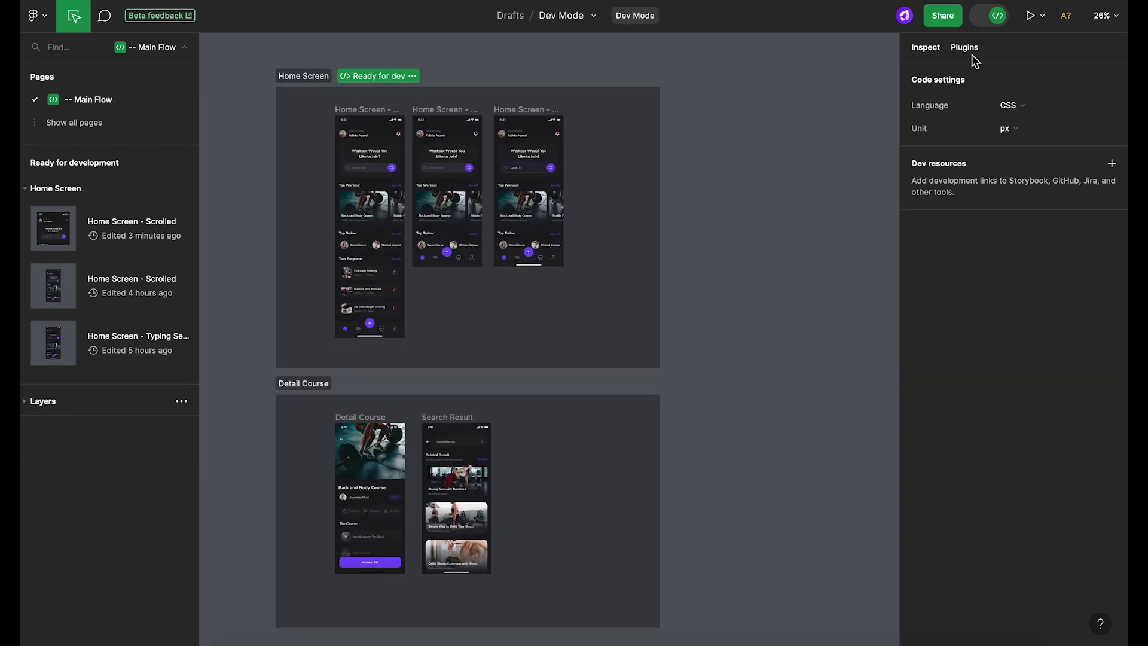
Keep code settings at CSS in px and open the Add to cart button's GitHub source file.
click(1036, 110)
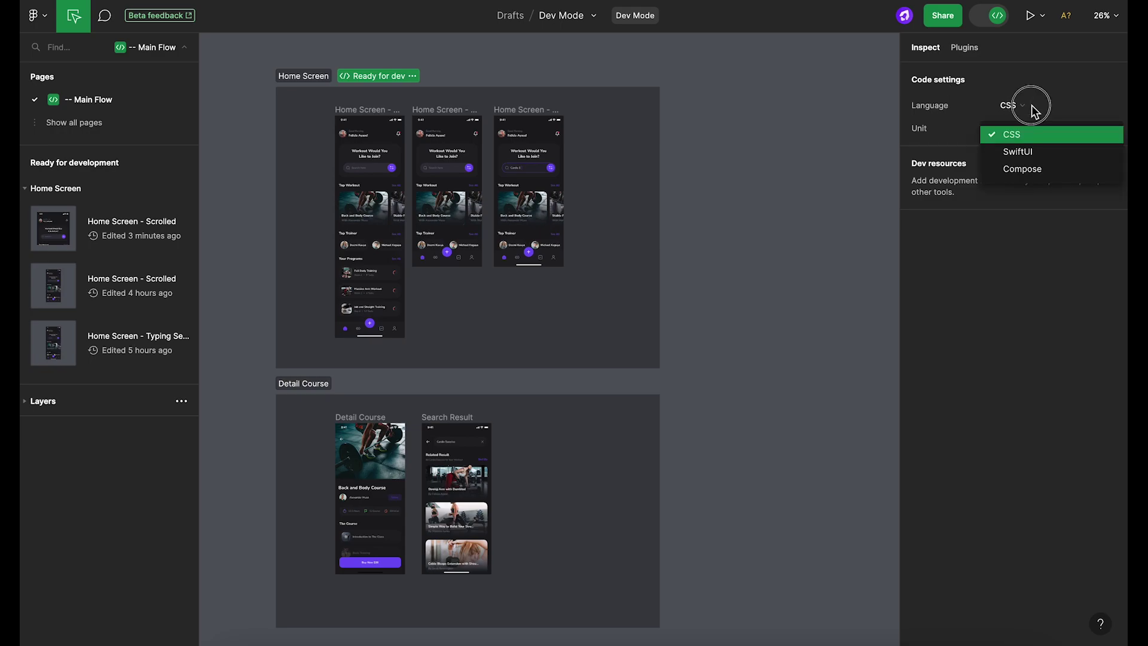
click(1032, 106)
click(1024, 124)
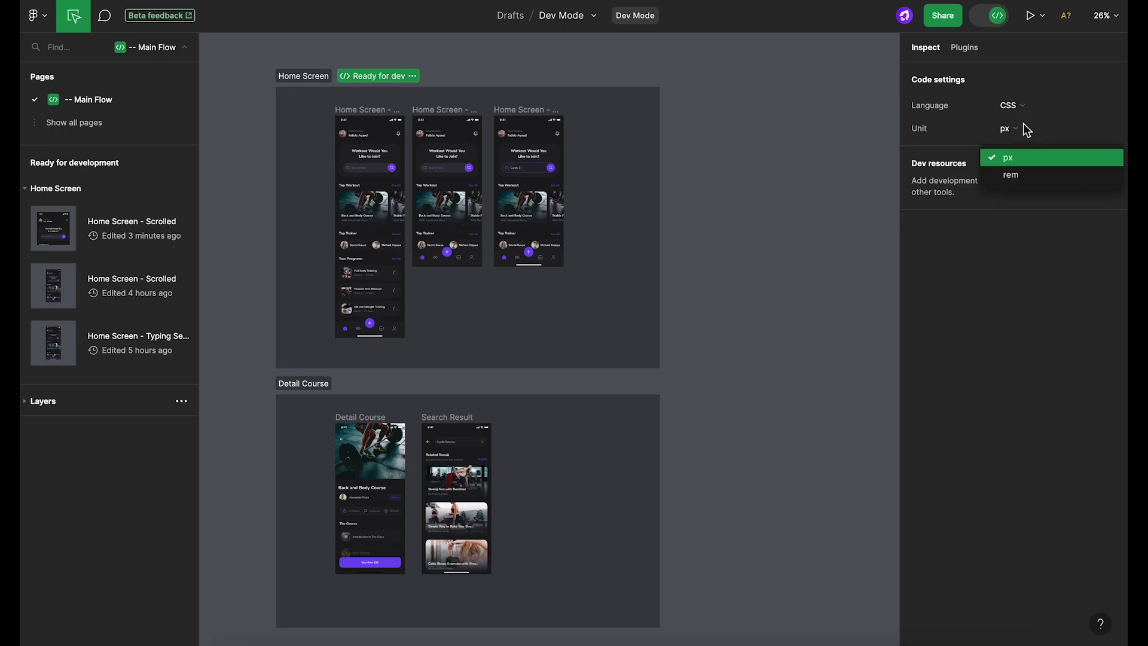
click(1024, 127)
click(1109, 166)
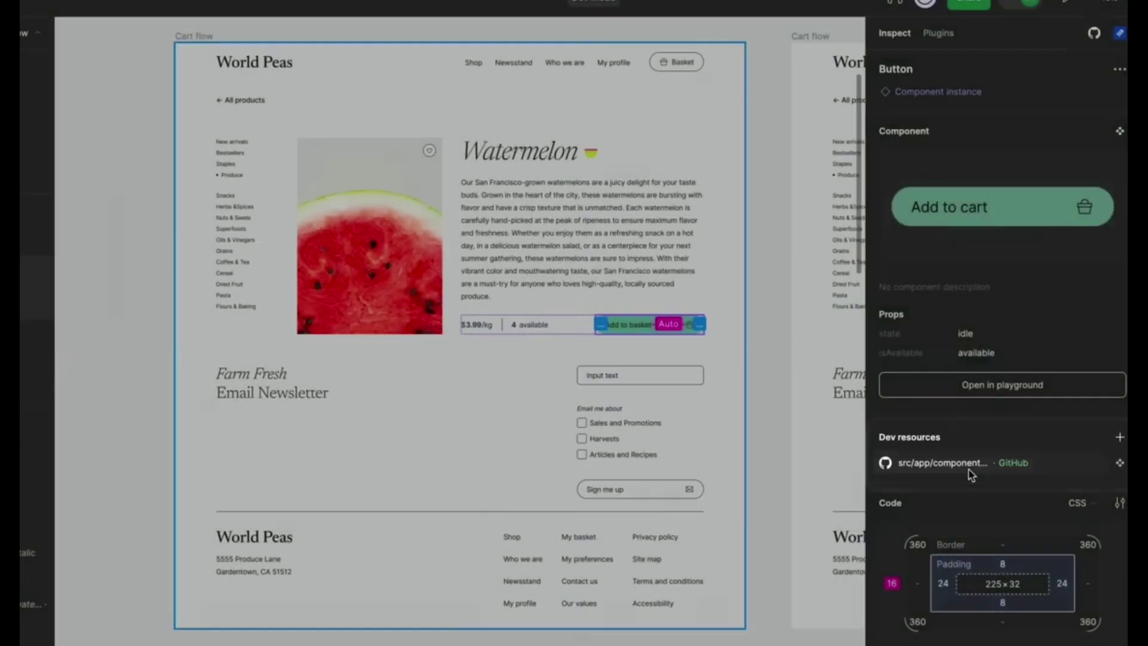
click(970, 470)
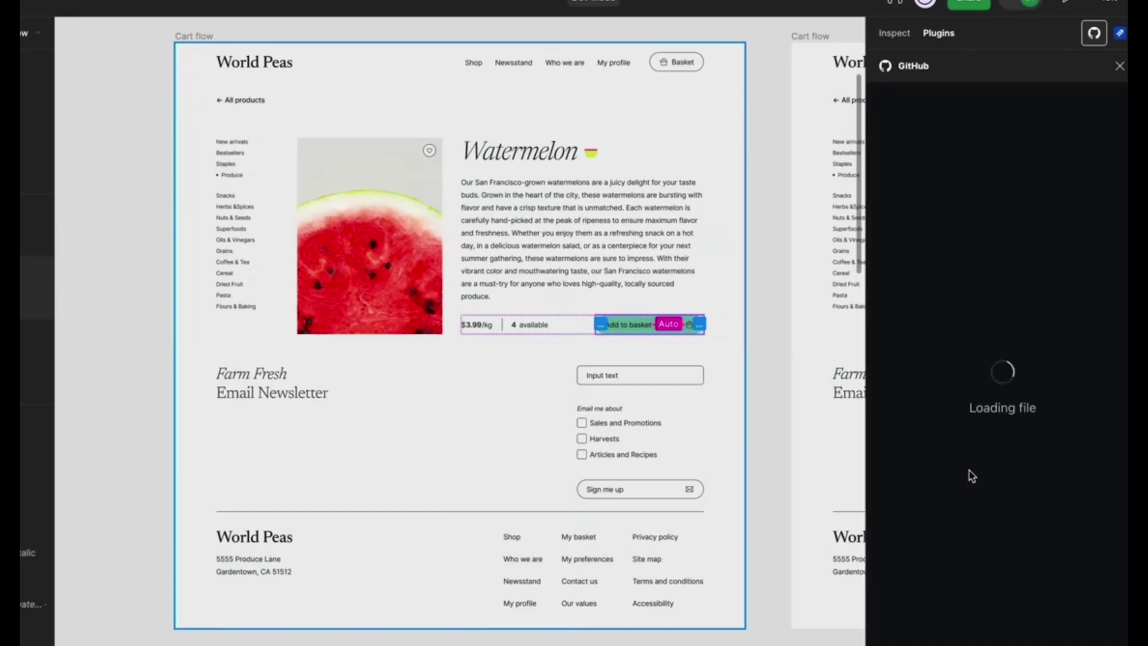
Read button.tsx in the widened GitHub panel, then add the Asana task link as a Button dev resource.
drag(866, 425, 722, 432)
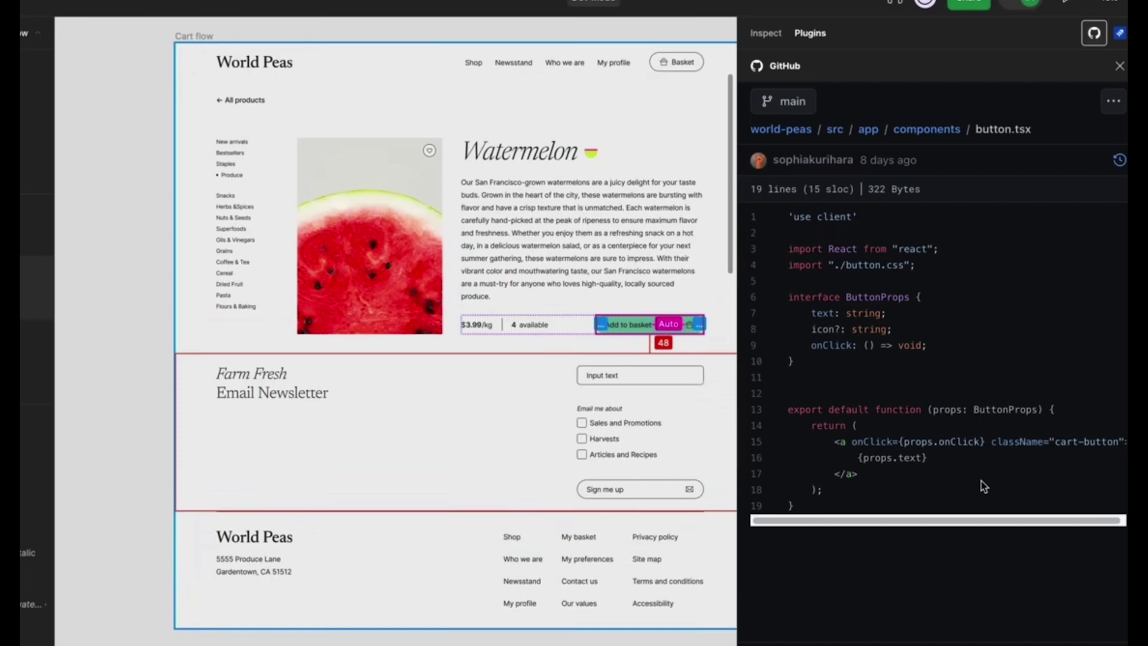
click(1120, 65)
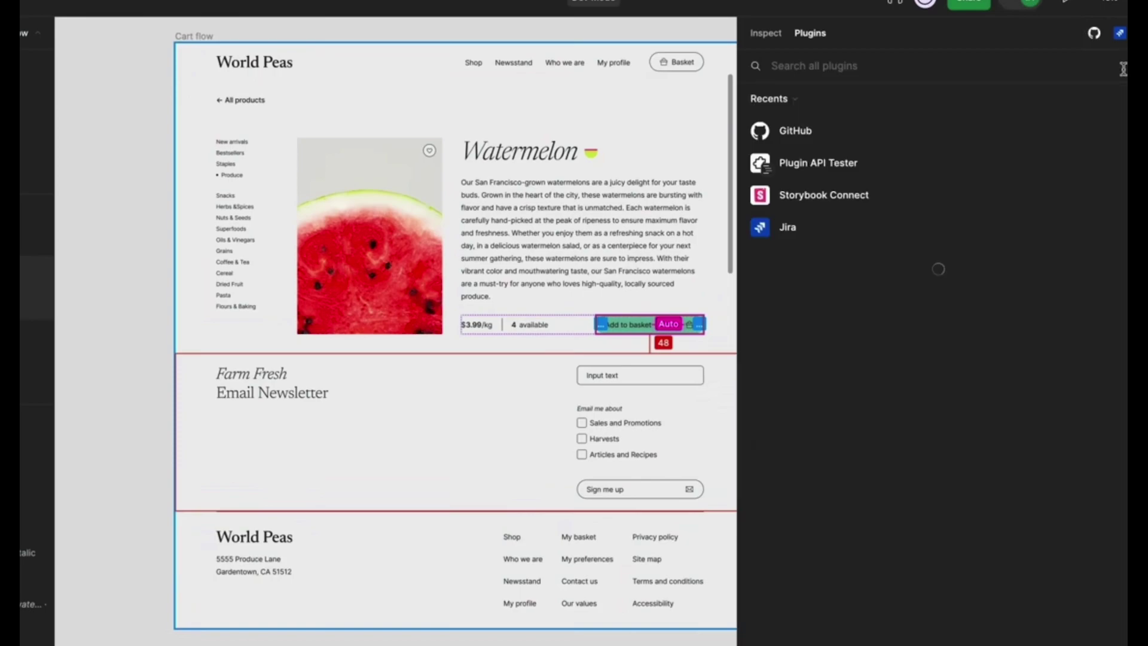
click(766, 33)
click(1117, 421)
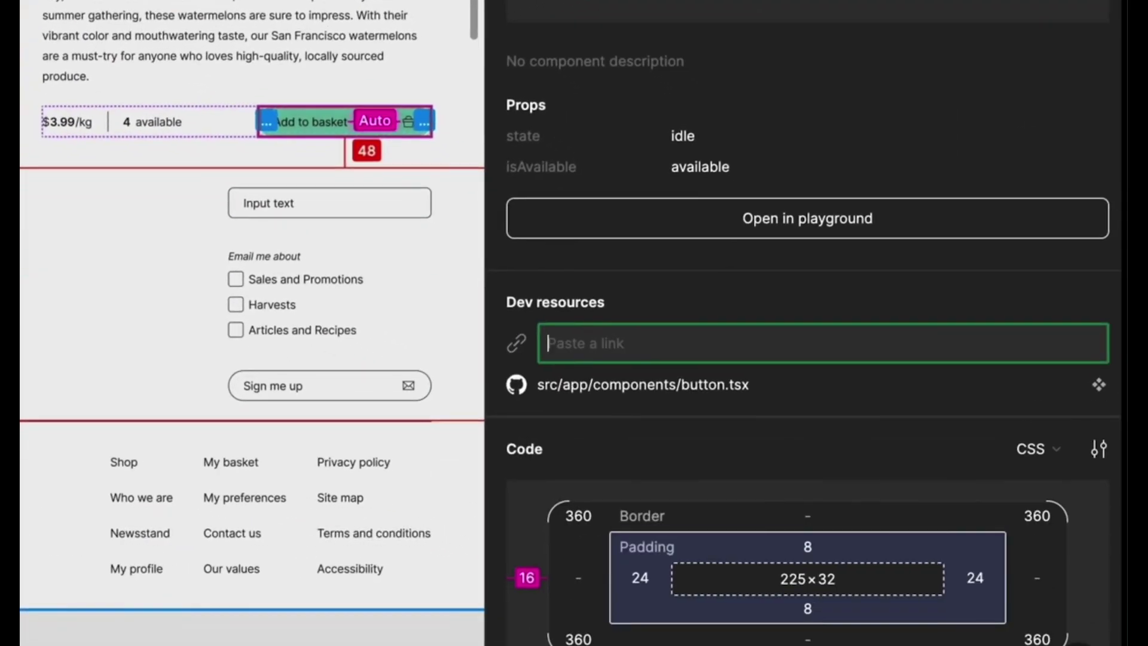
key(ctrl+v)
key(Return)
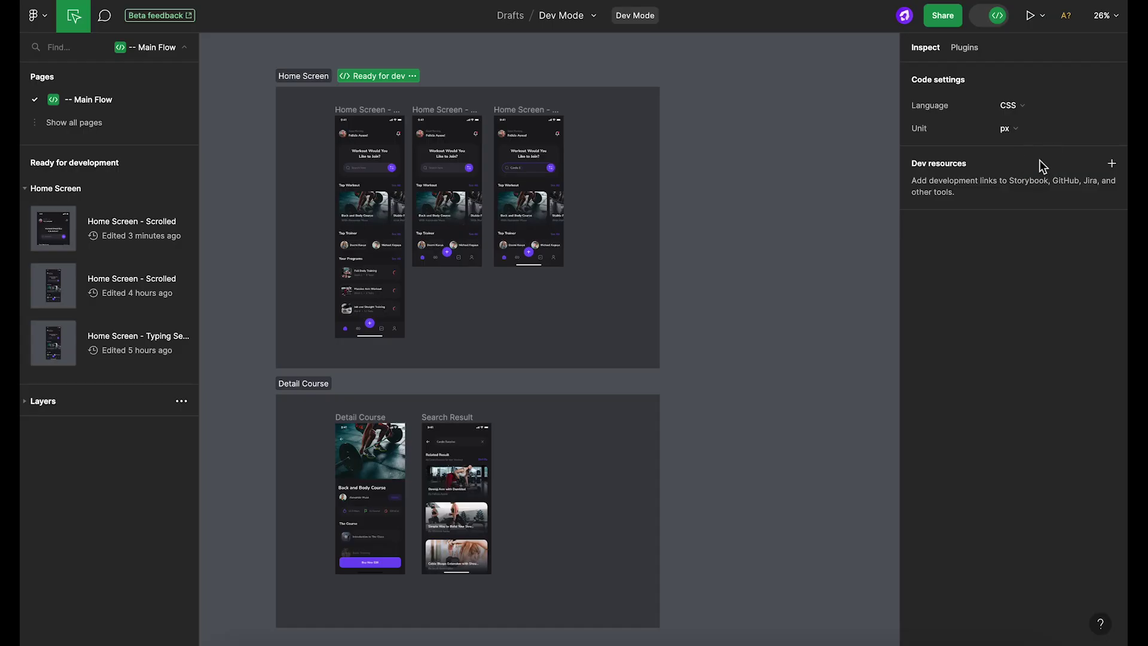
Select the 'Workout Would You Like to Join?' heading and keep its code as CSS in px.
scroll(307, 123, up, 5)
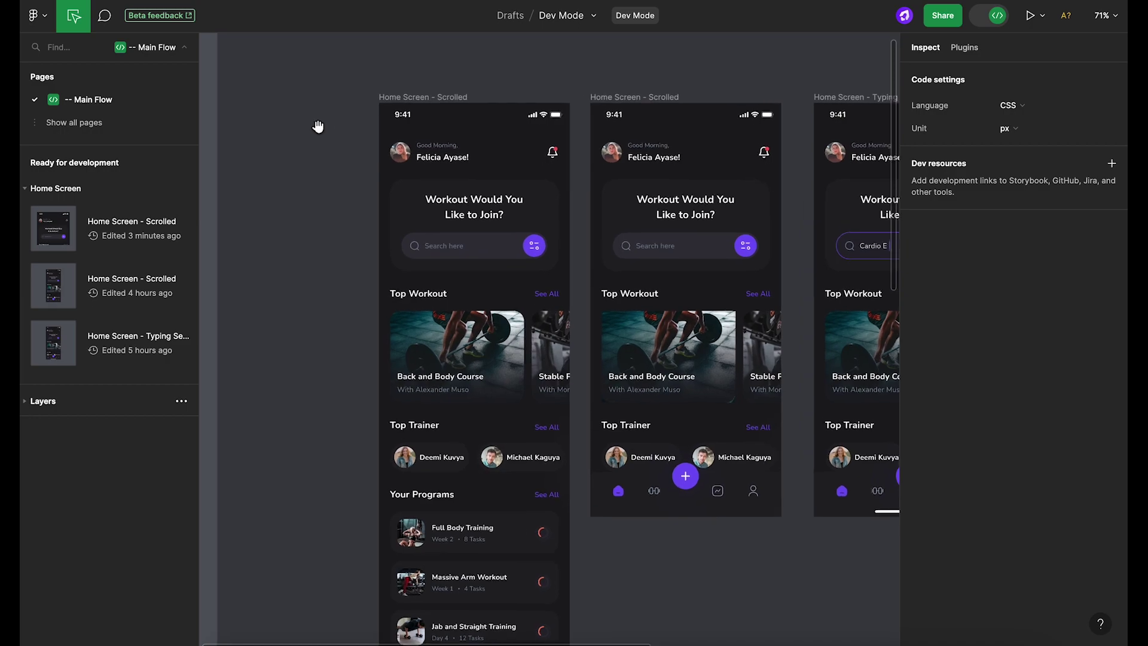
click(437, 156)
scroll(436, 156, down, 3)
scroll(437, 157, left, 2)
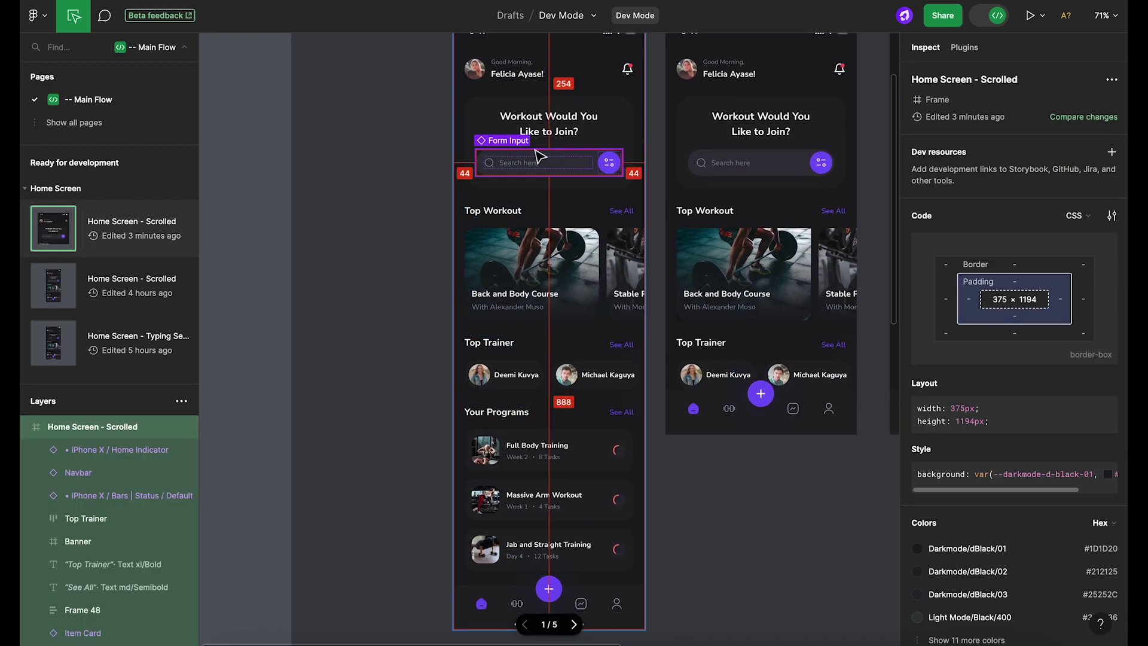
click(553, 130)
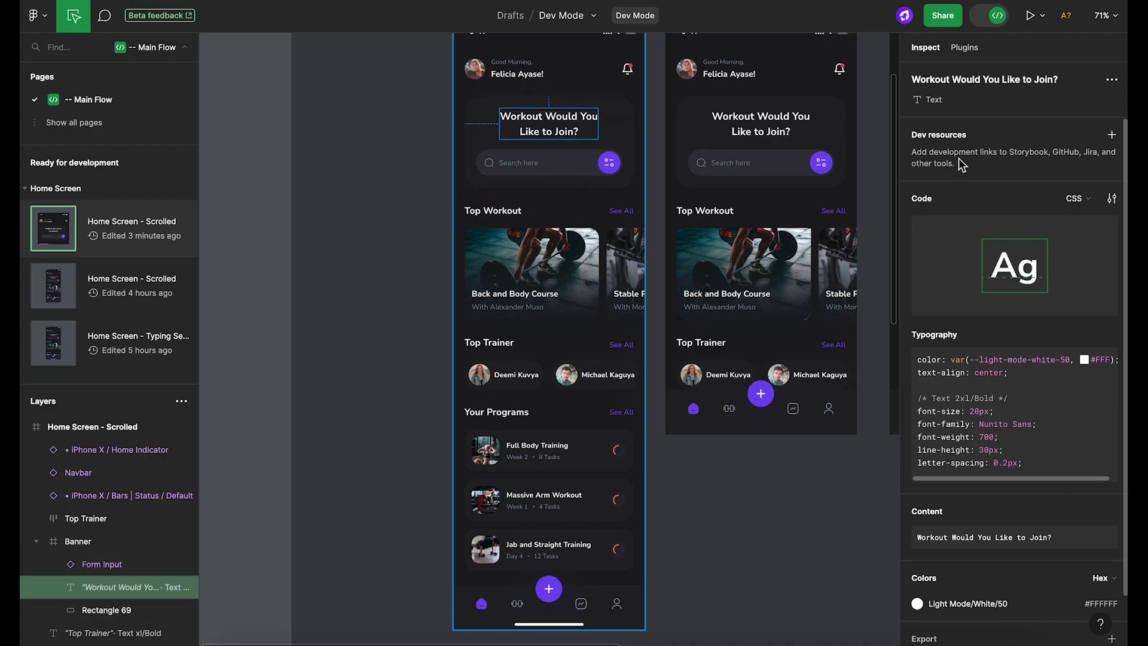
click(1083, 199)
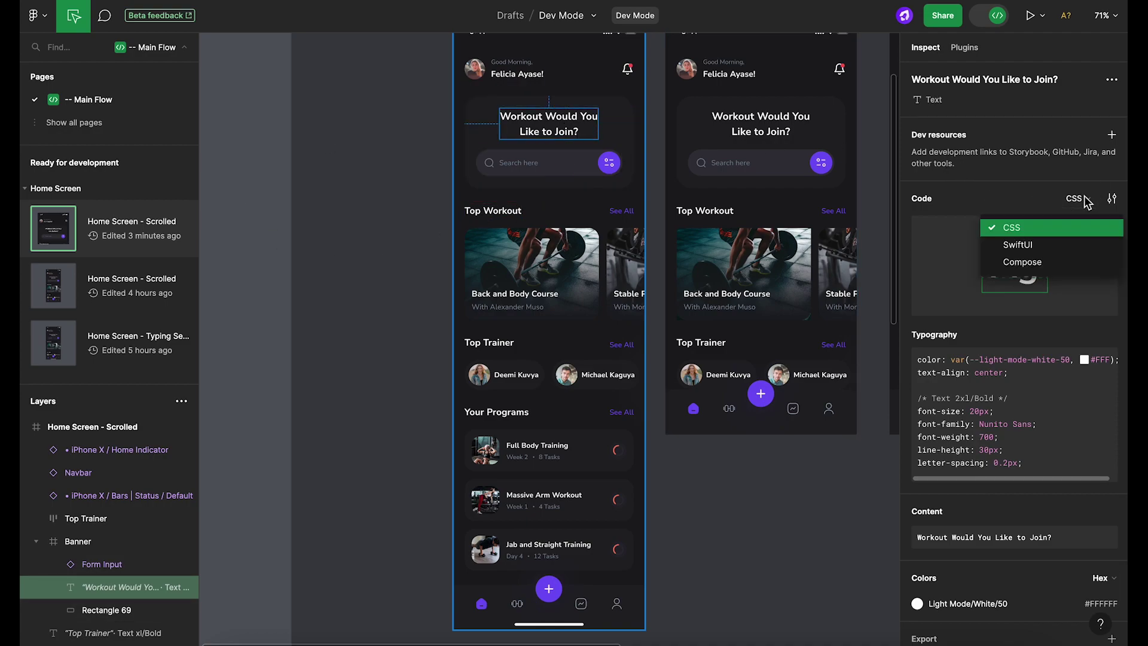
click(1072, 231)
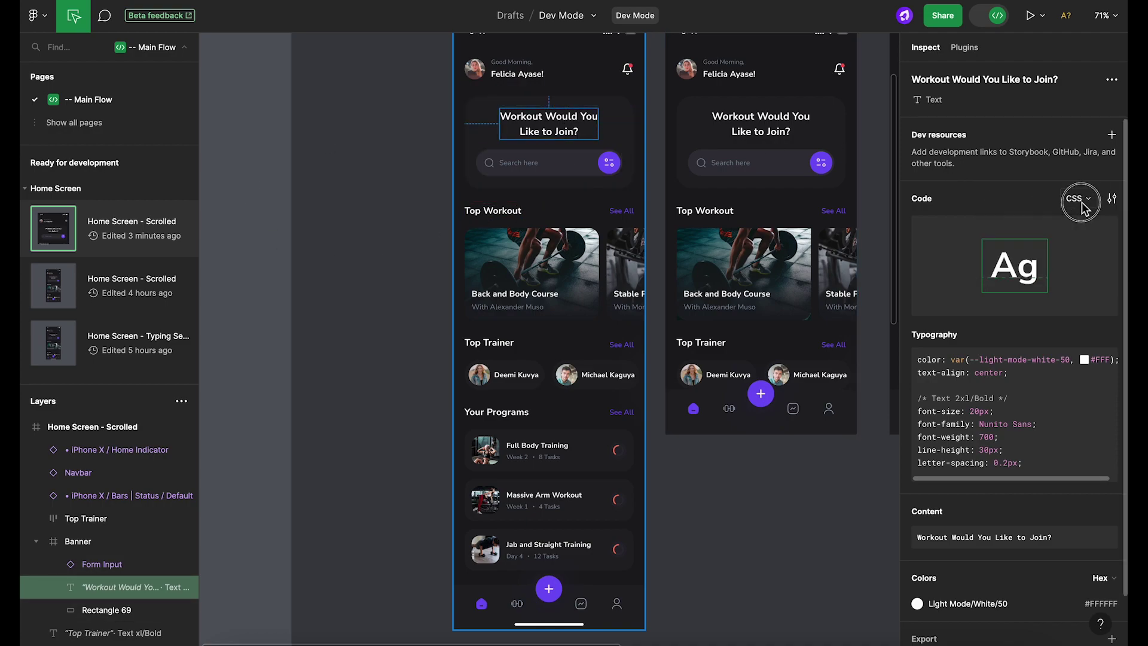
click(1112, 201)
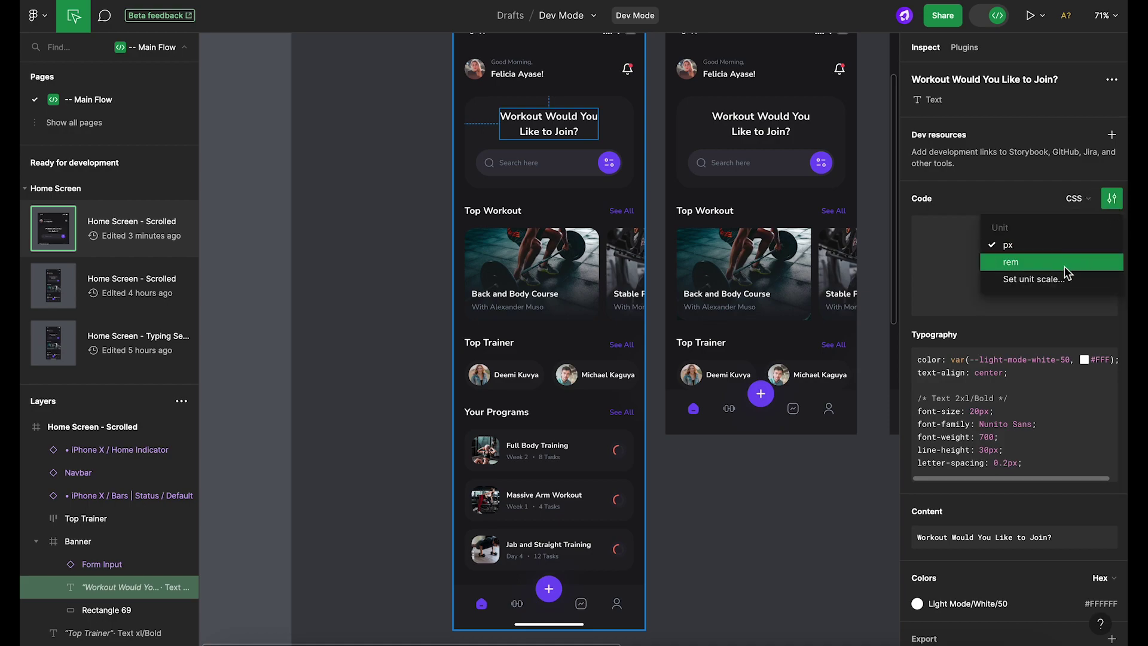
click(1054, 245)
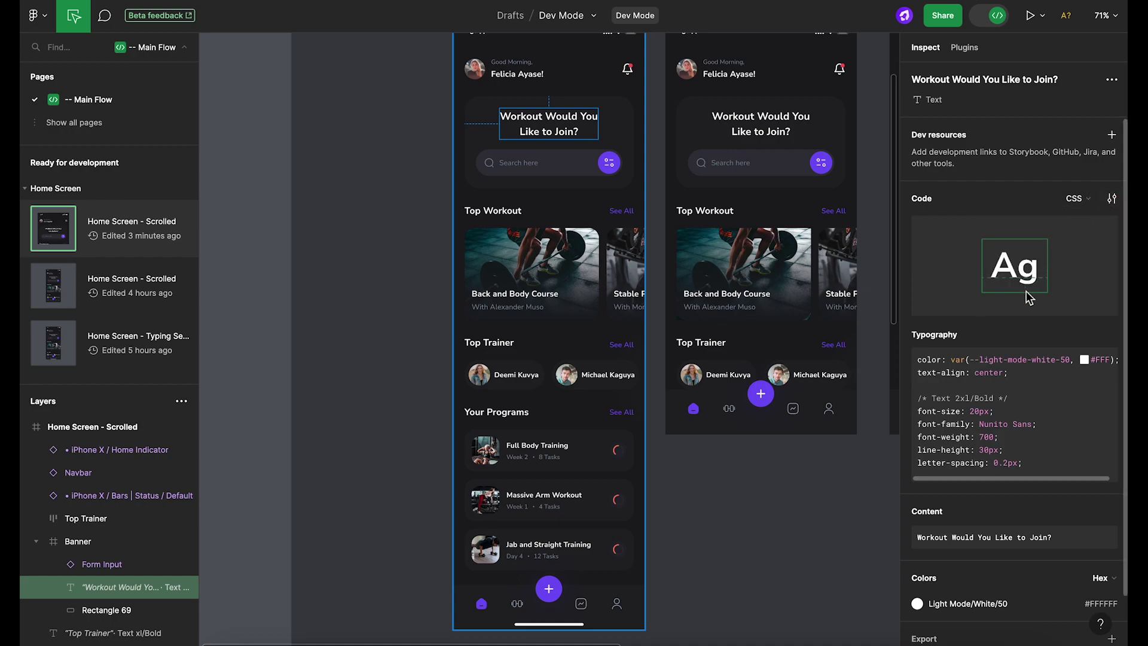
Switch the colour format to RGB and then back to Hex.
scroll(1028, 323, down, 2)
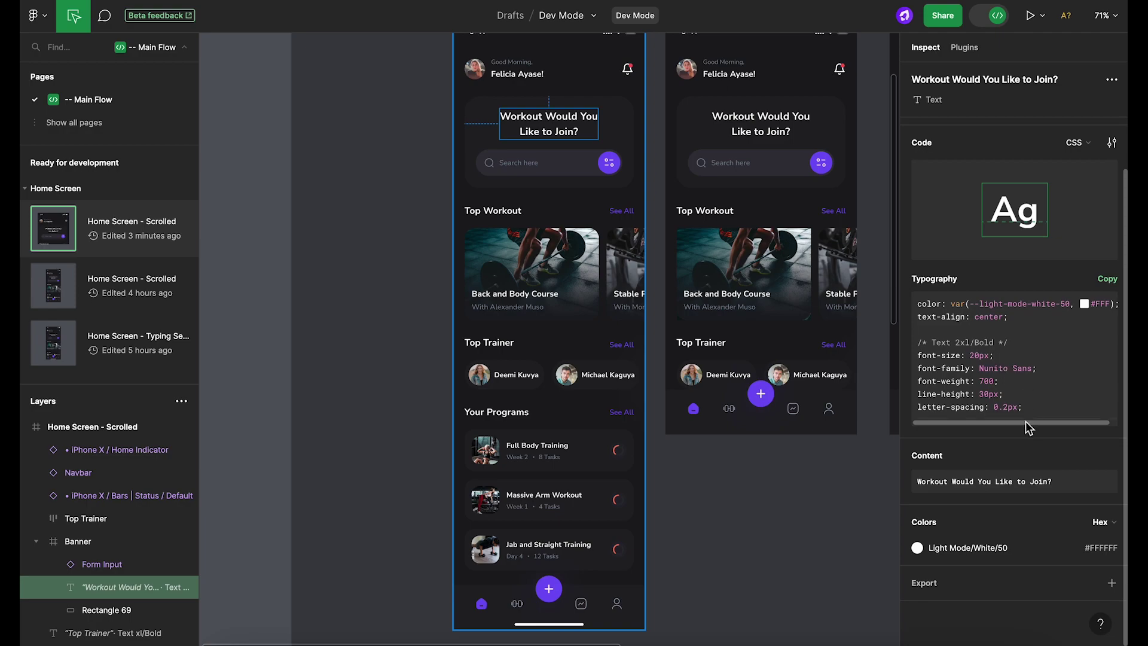
scroll(1004, 425, down, 1)
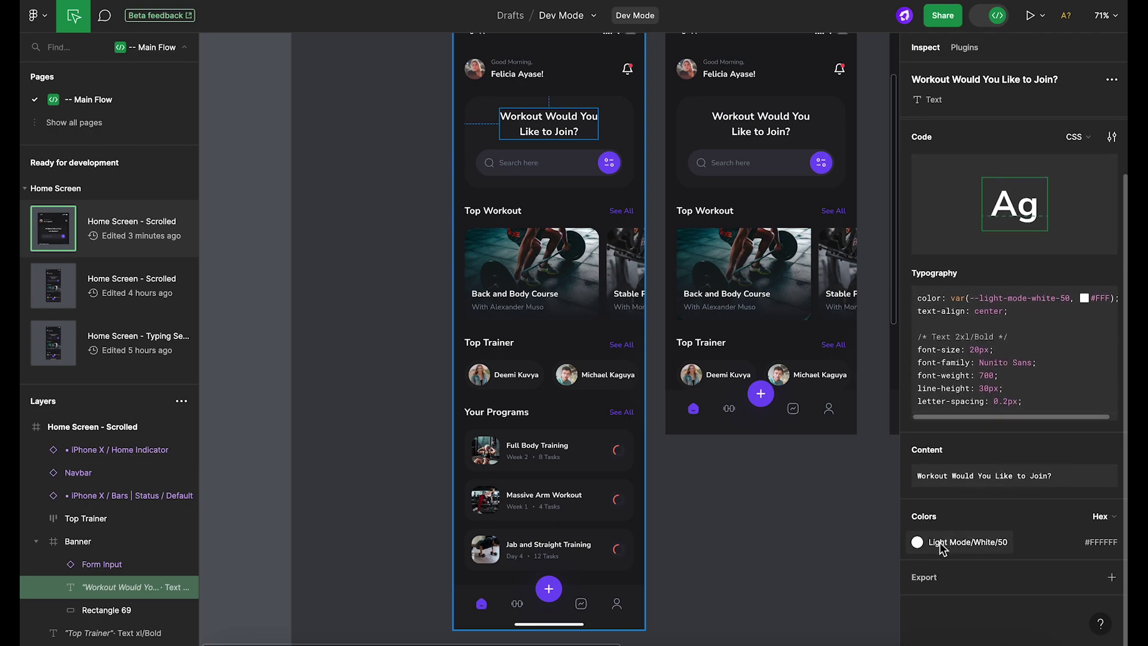
click(1103, 516)
click(1108, 534)
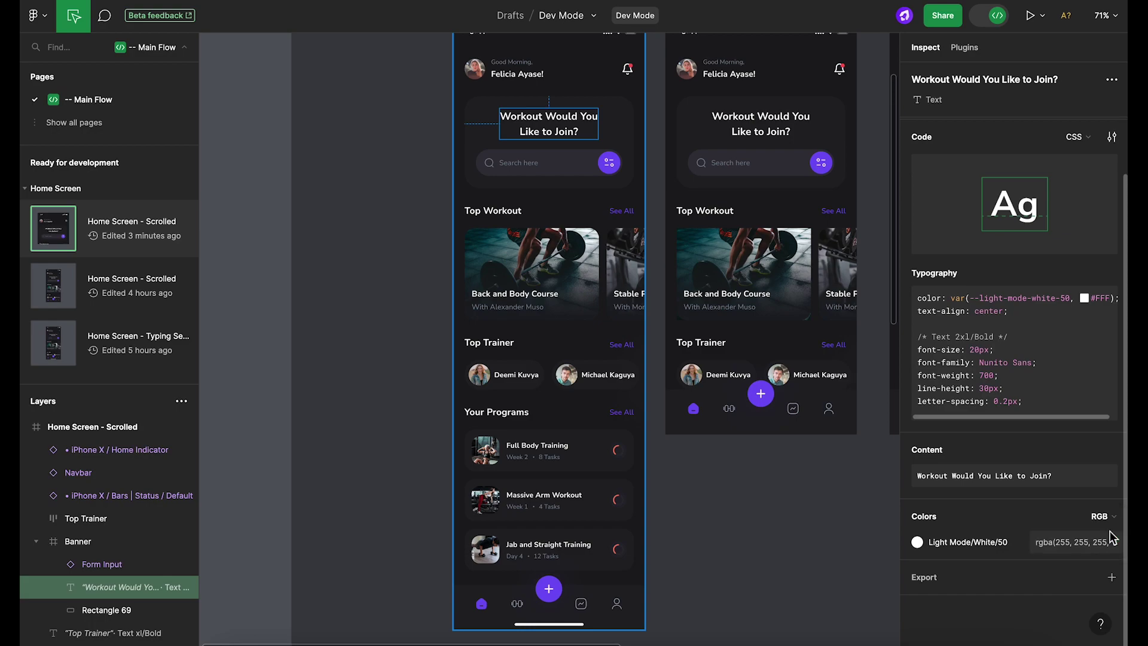
click(1105, 517)
click(1111, 502)
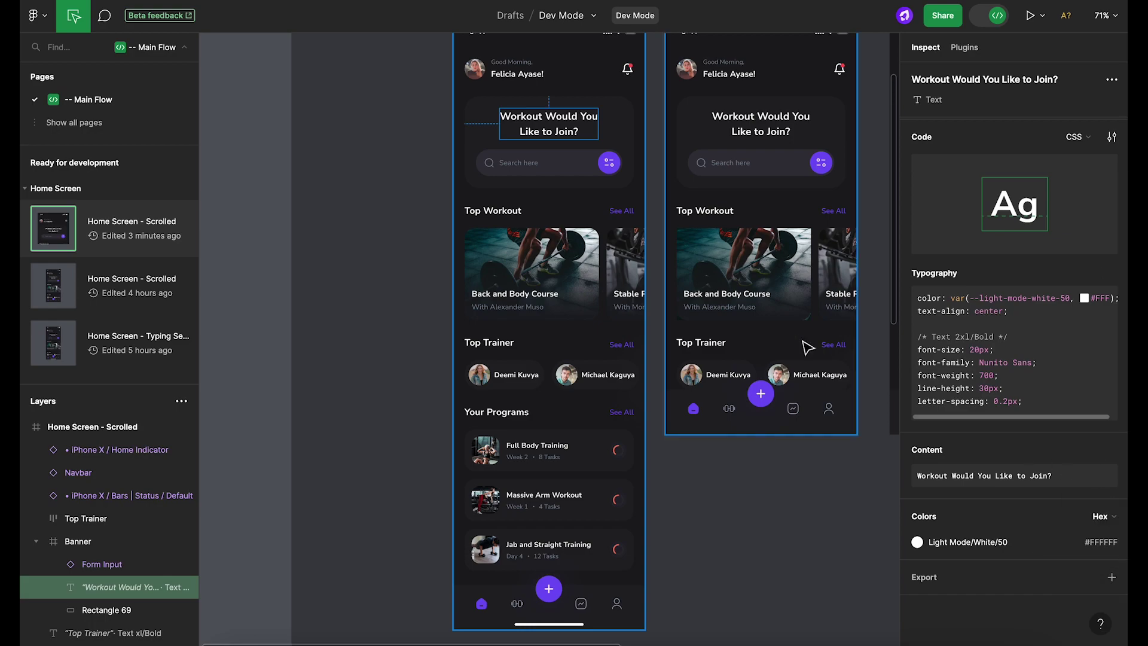
Preview the Form Input's nIcon and TxArea variants at Small size in the component playground.
click(605, 165)
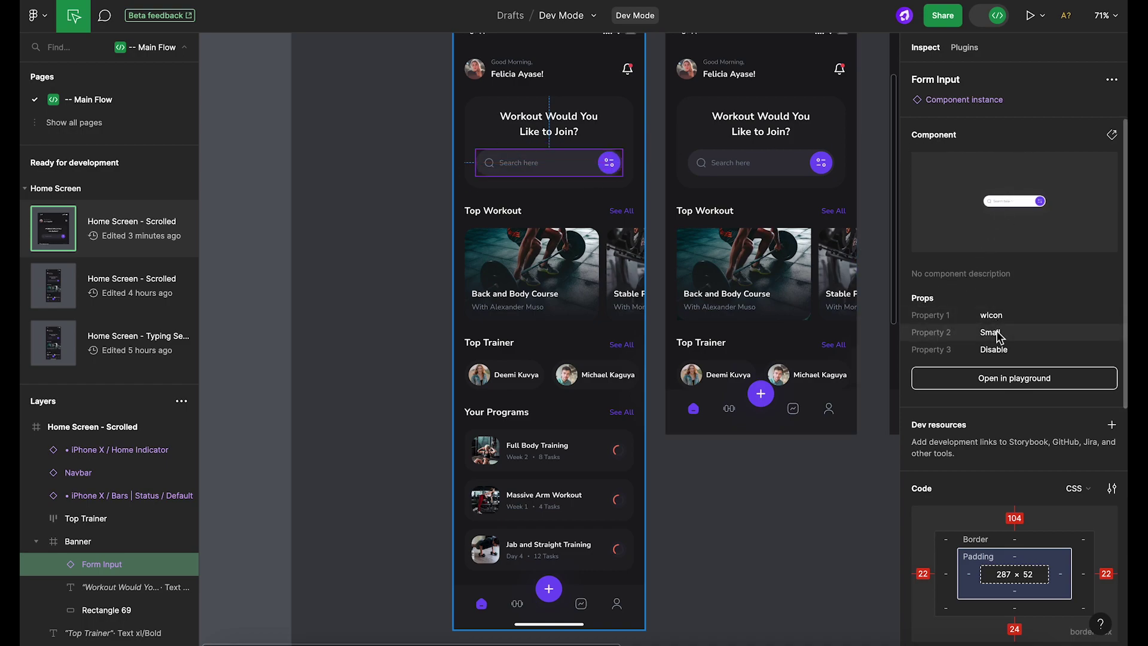
click(1009, 383)
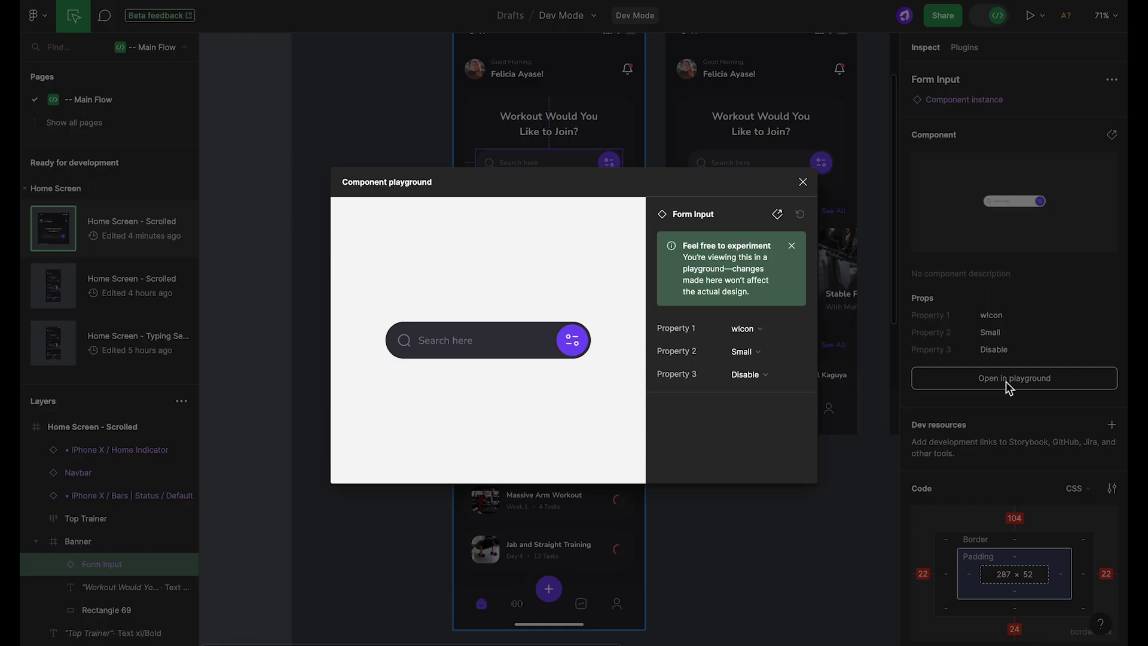
click(742, 326)
click(759, 346)
click(776, 330)
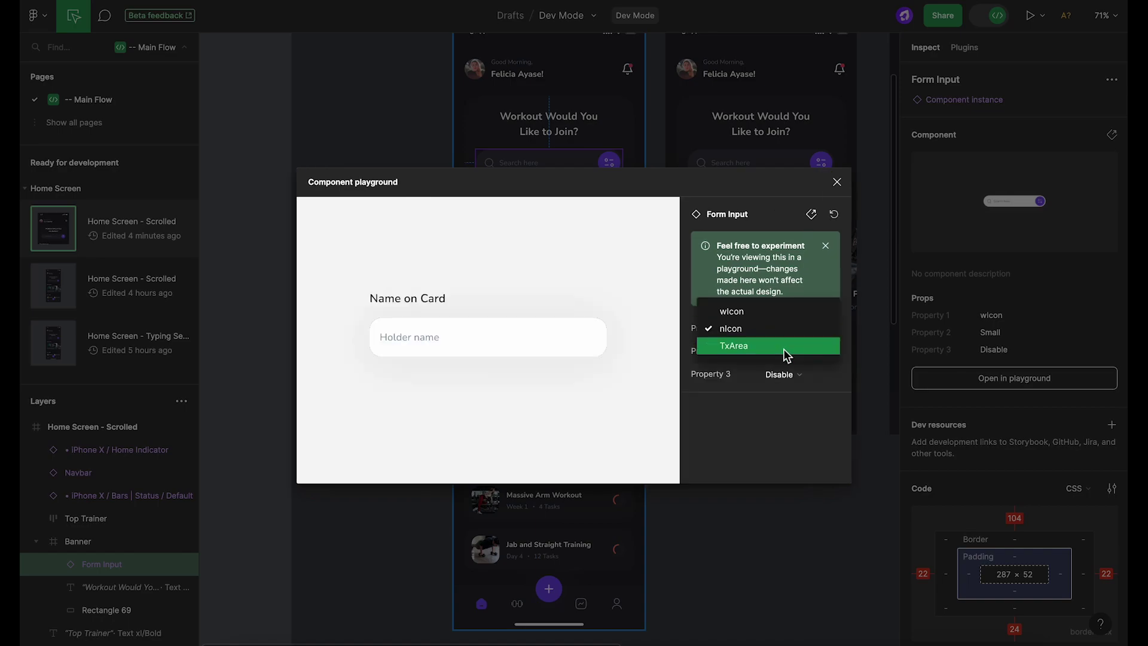
click(785, 353)
click(785, 356)
click(784, 370)
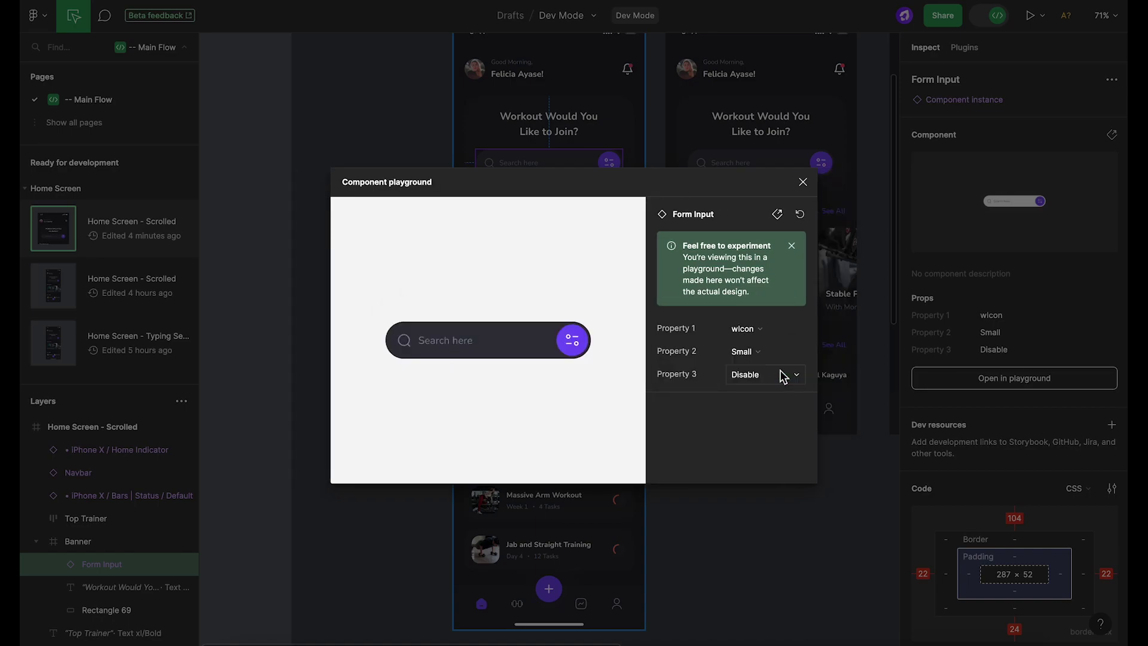
click(803, 183)
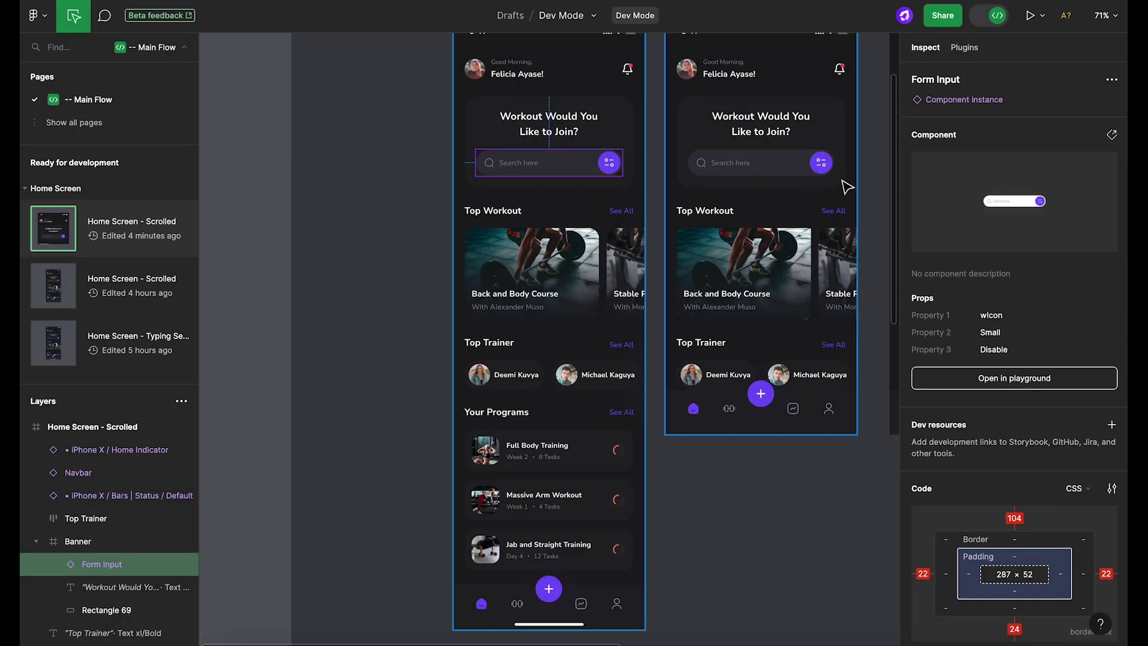
Deselect the Form Input and select the whole Home Screen - Scrolled frame.
scroll(1035, 314, down, 3)
scroll(1034, 317, down, 5)
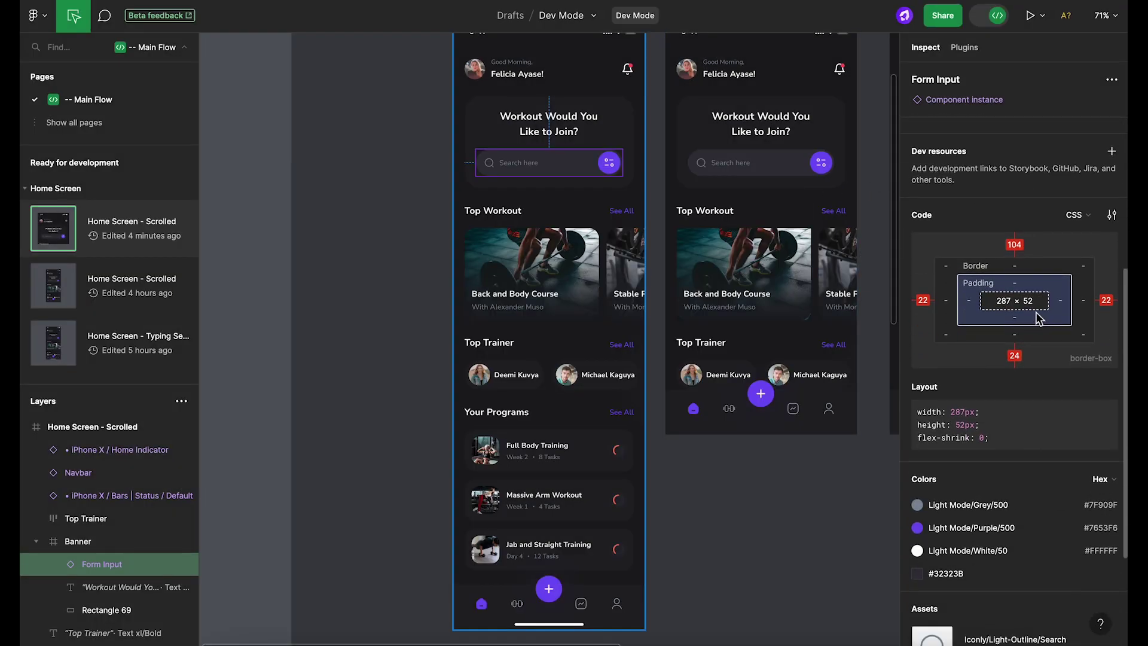
key(Escape)
click(576, 51)
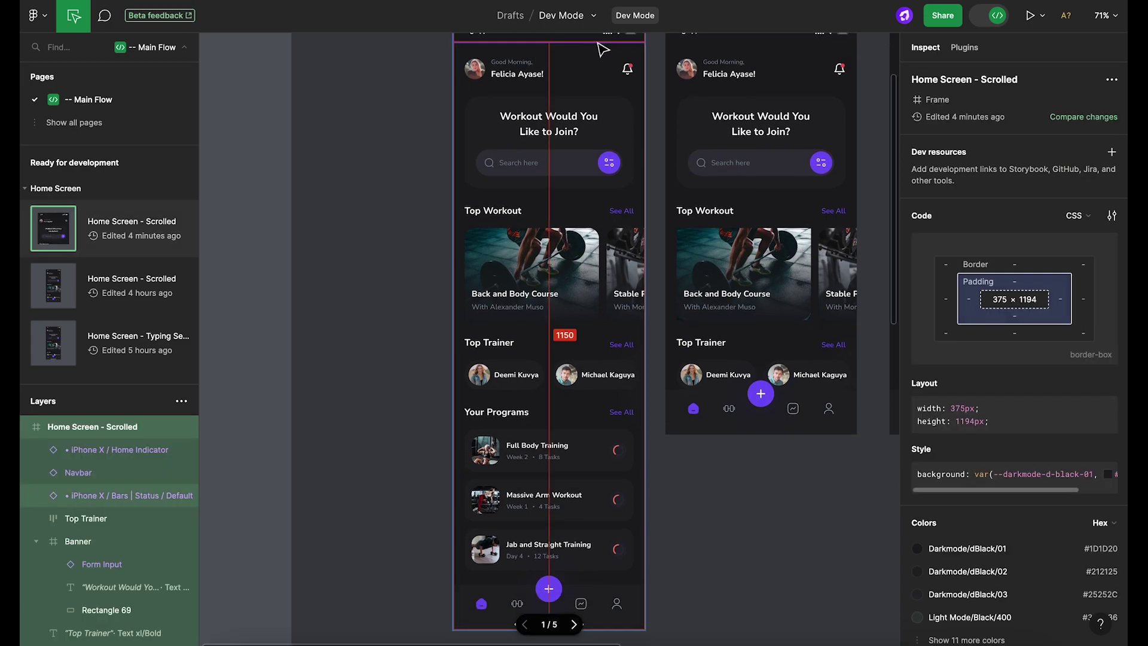
Compare against the 4:52 PM version, previewing the removed Article Might You Like heading, See All link and cards.
click(1063, 118)
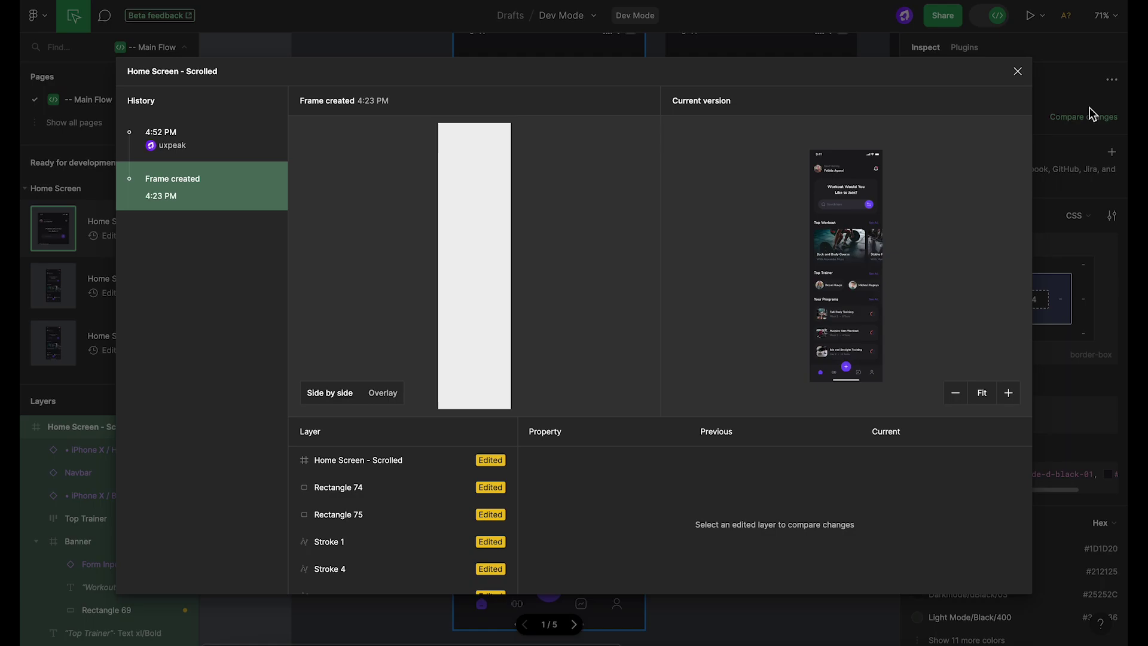
click(177, 138)
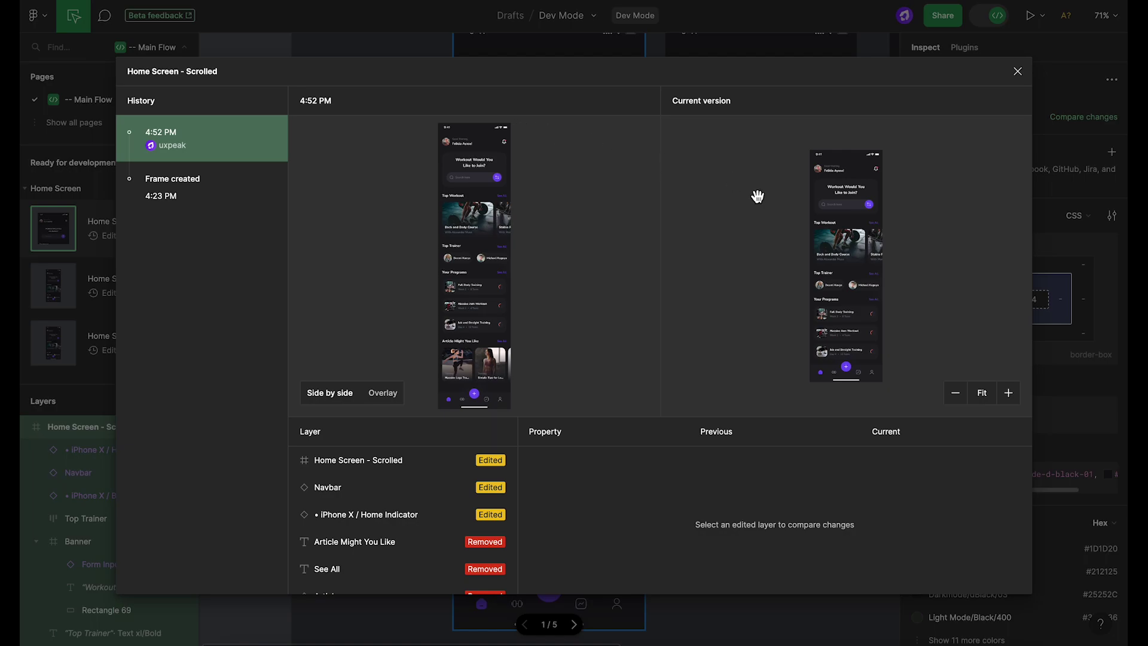
scroll(456, 479, down, 1)
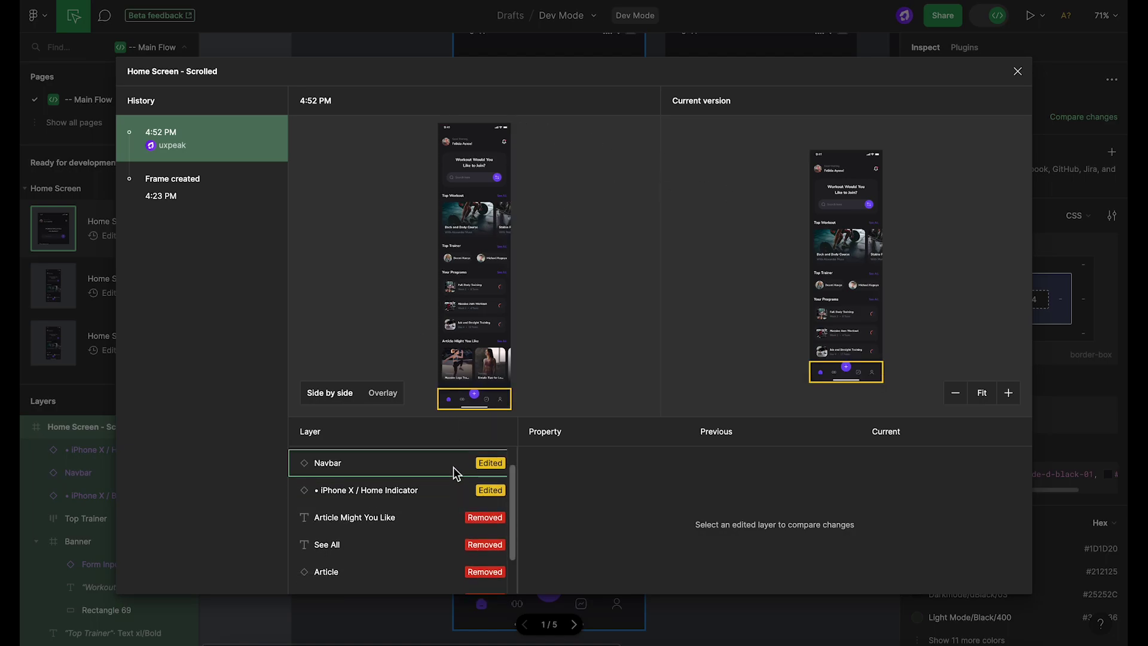
click(443, 518)
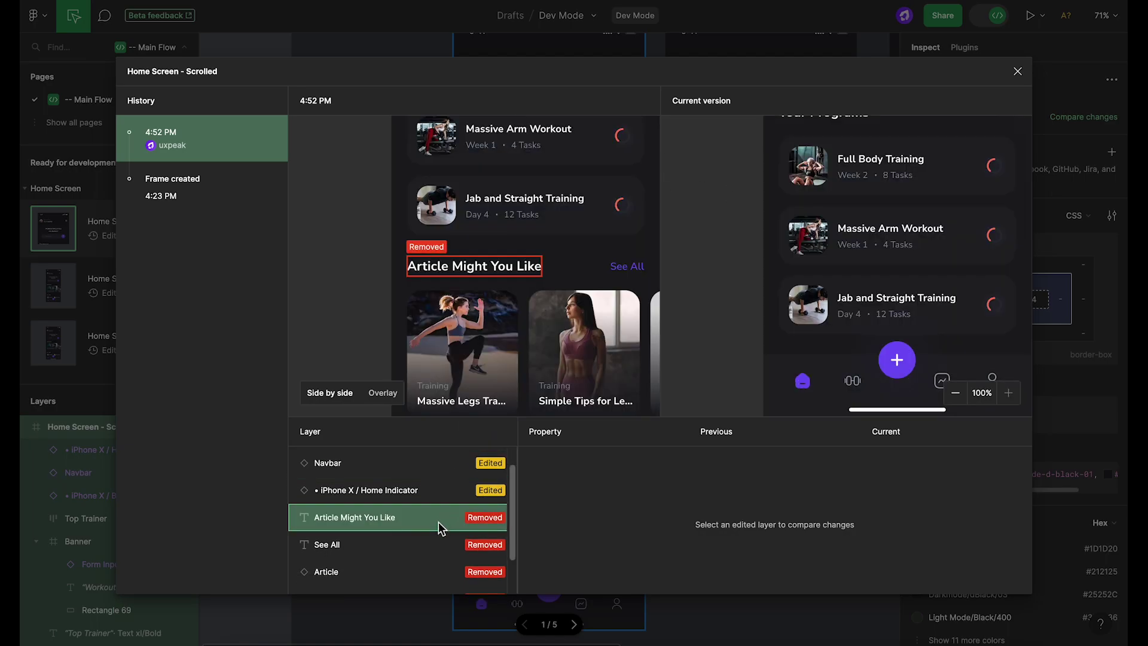
click(437, 539)
click(423, 571)
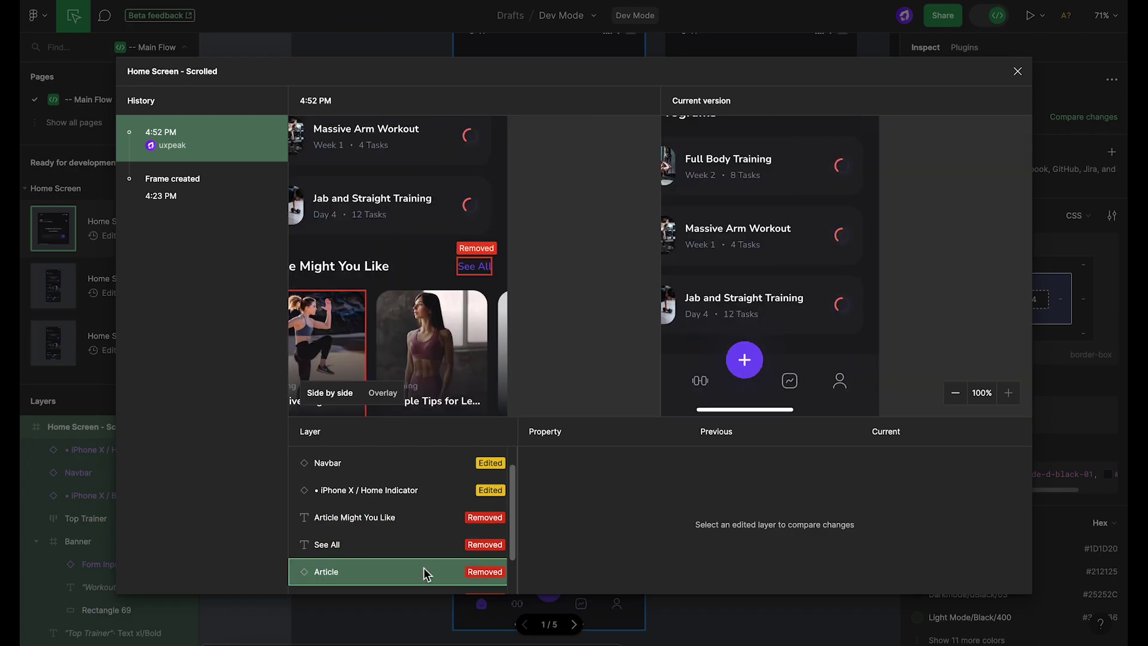
scroll(426, 565, down, 2)
click(428, 559)
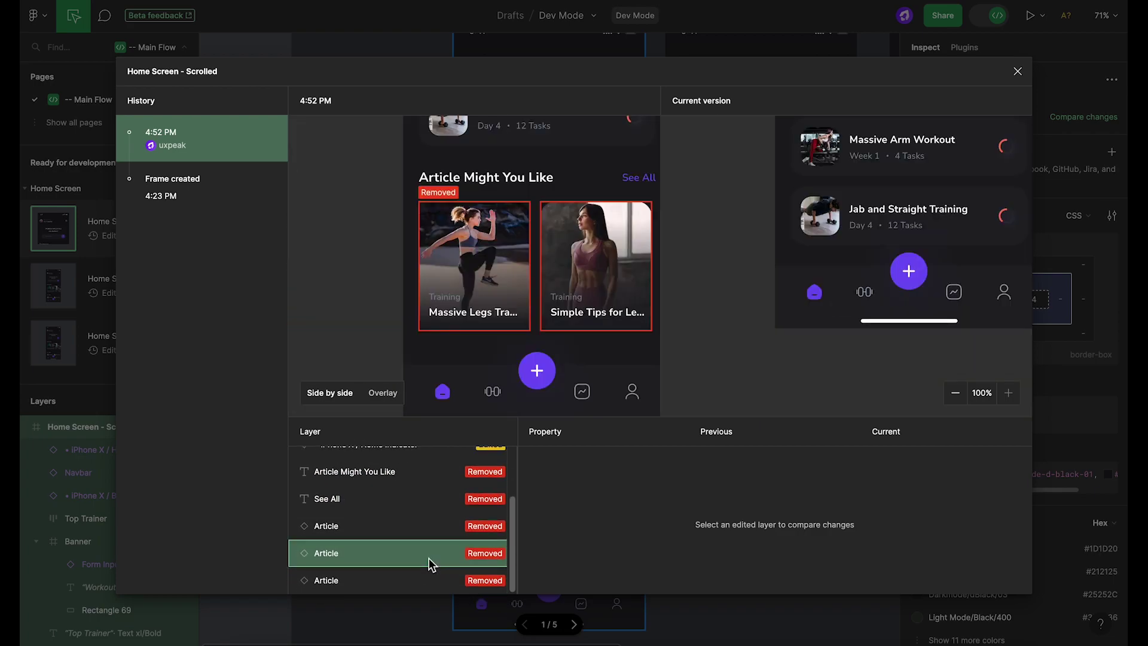
click(430, 577)
scroll(430, 568, up, 3)
click(1053, 178)
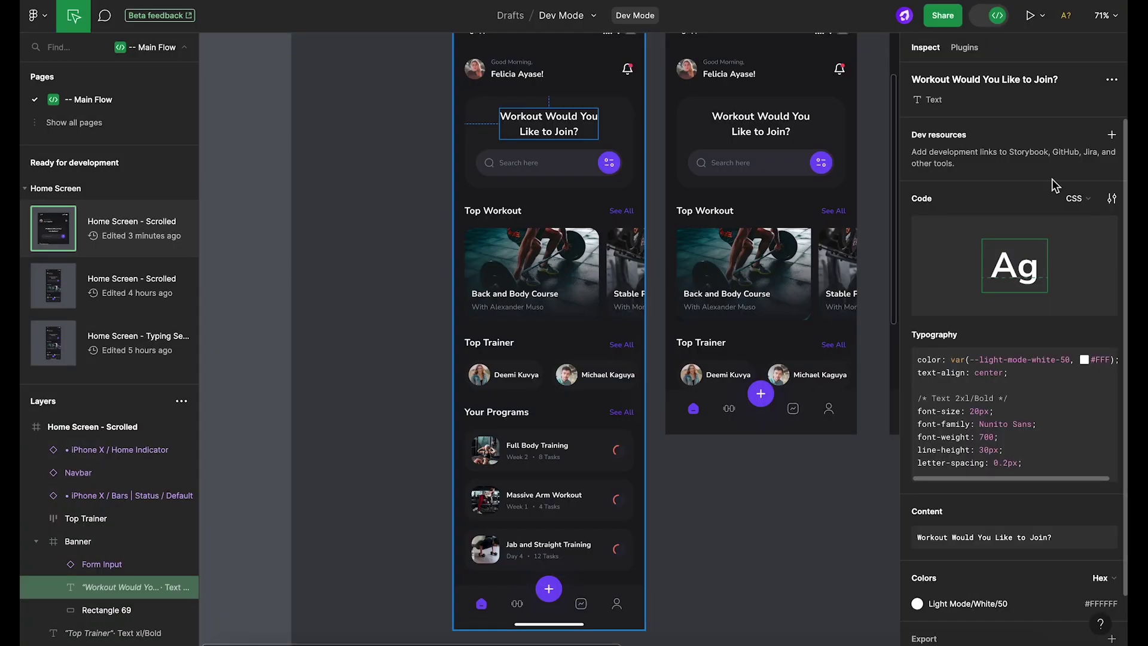
Open the file in VS Code and reply 'thank you!' in the comment thread.
click(1112, 81)
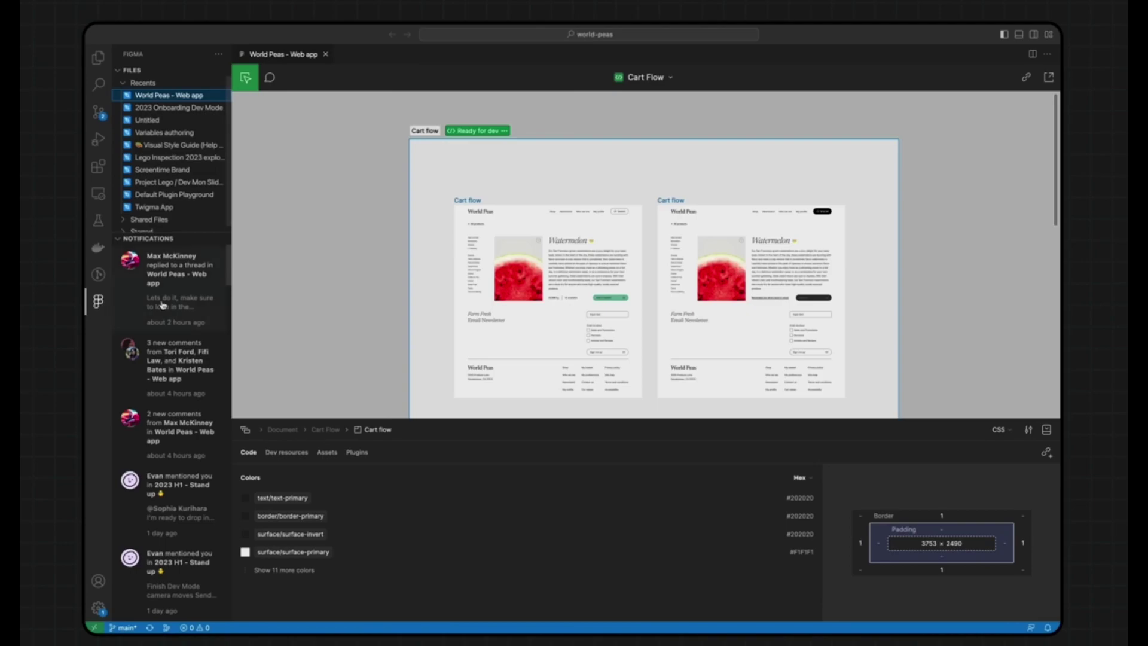
click(204, 317)
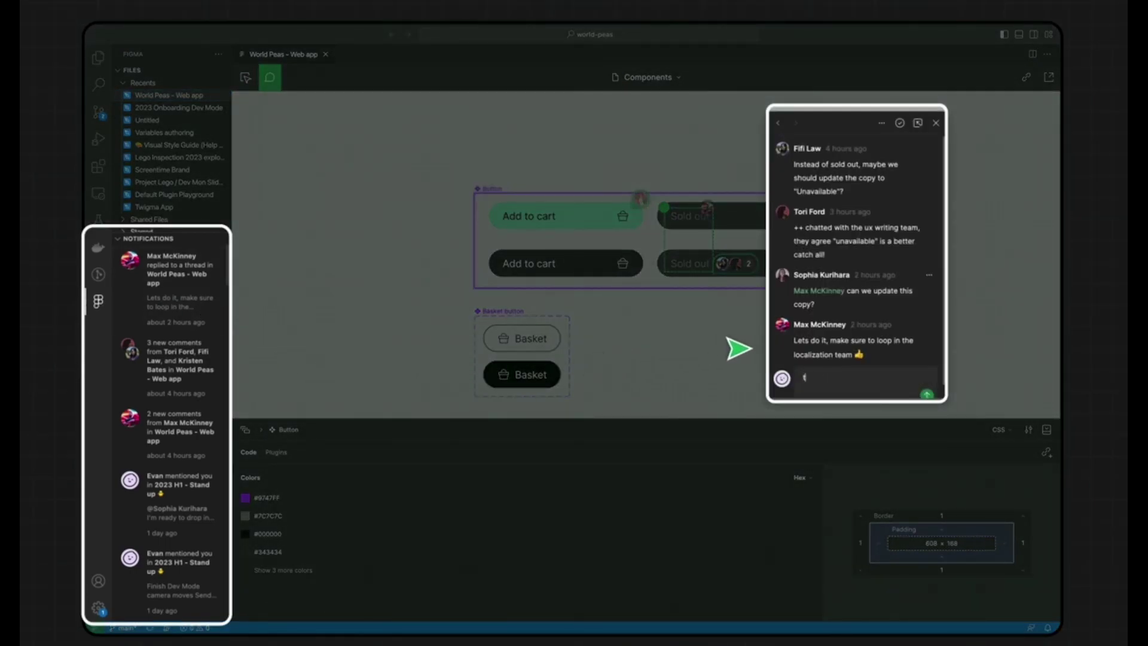
text(thank you!)
key(Return)
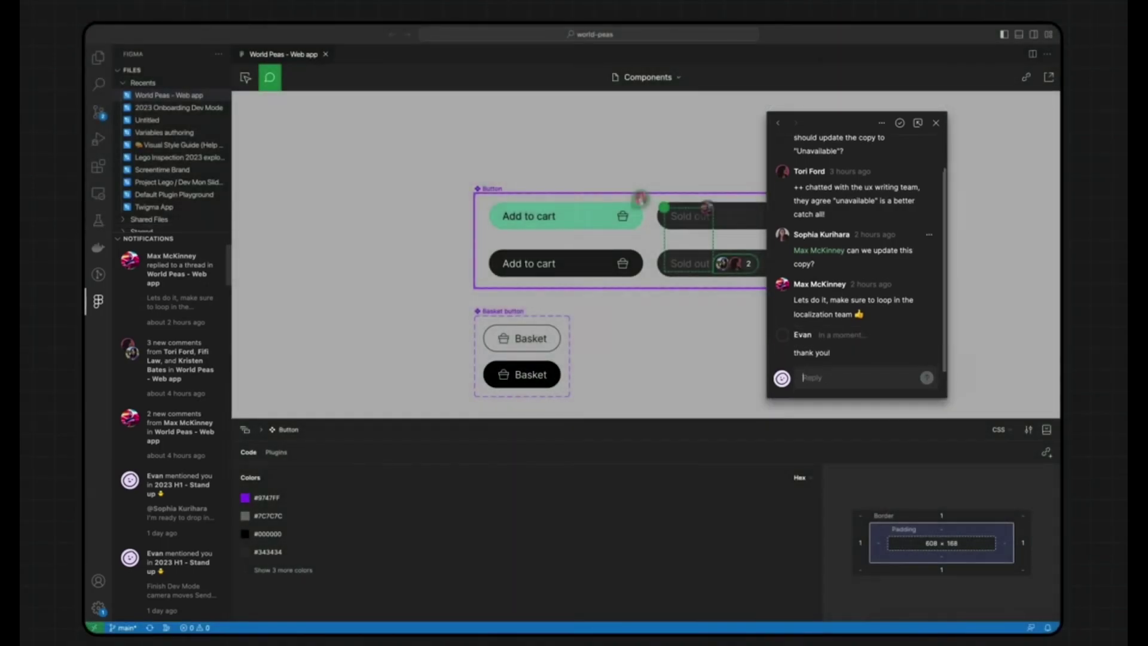
On the Cart Flow page, select the green button and view its Asana and GitHub dev resources.
click(646, 77)
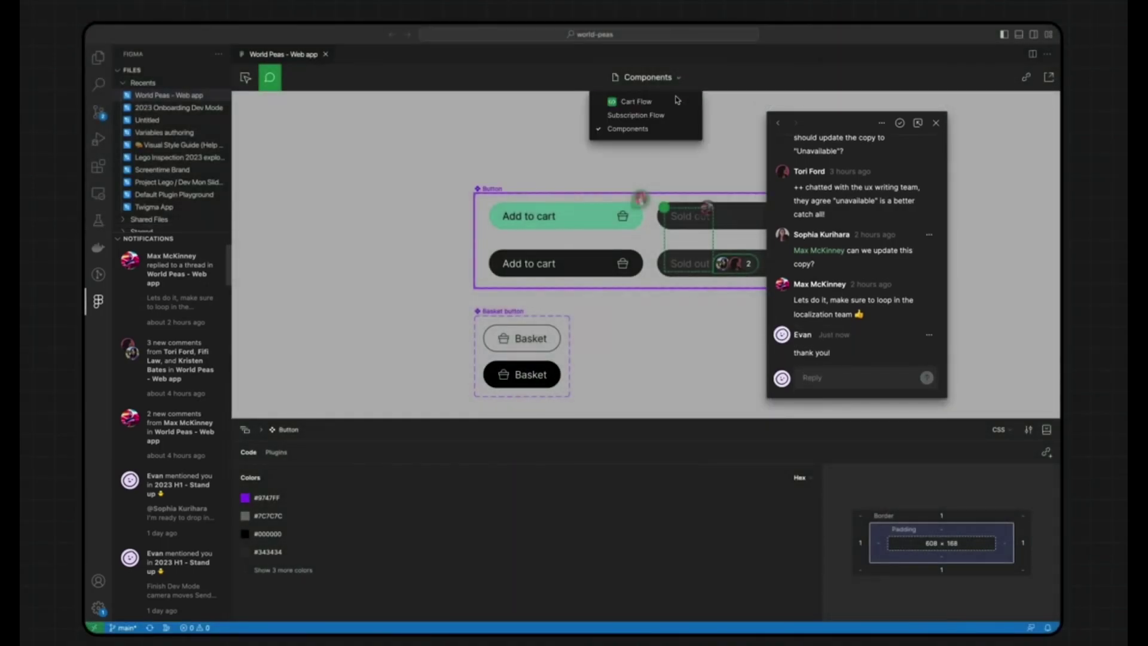
click(676, 102)
click(607, 296)
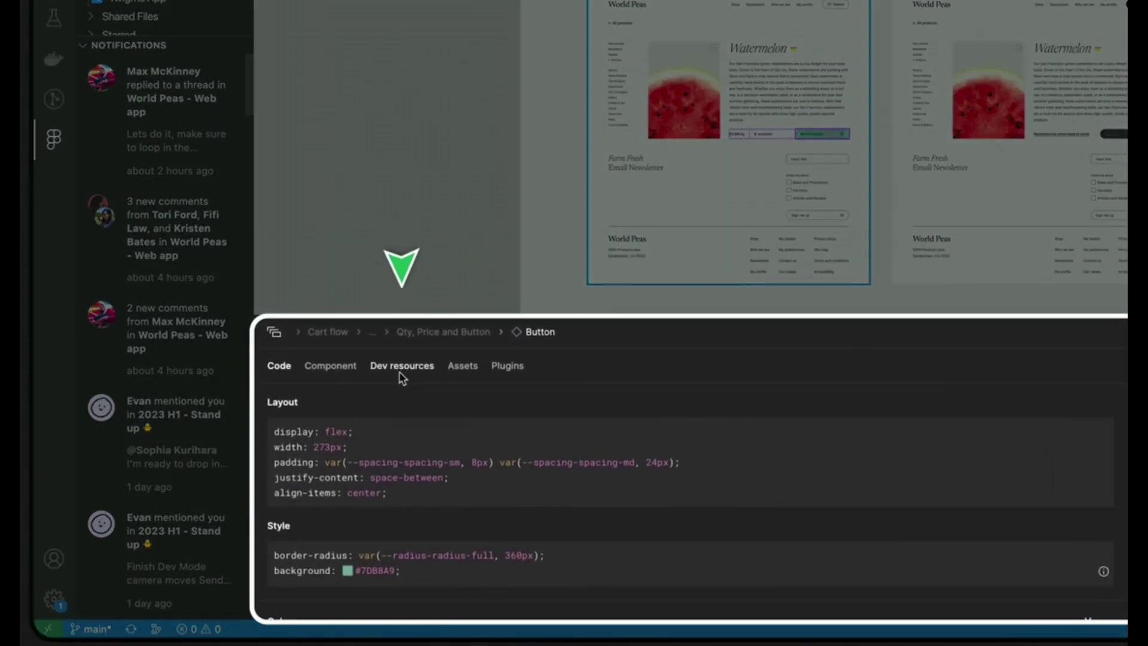
click(400, 371)
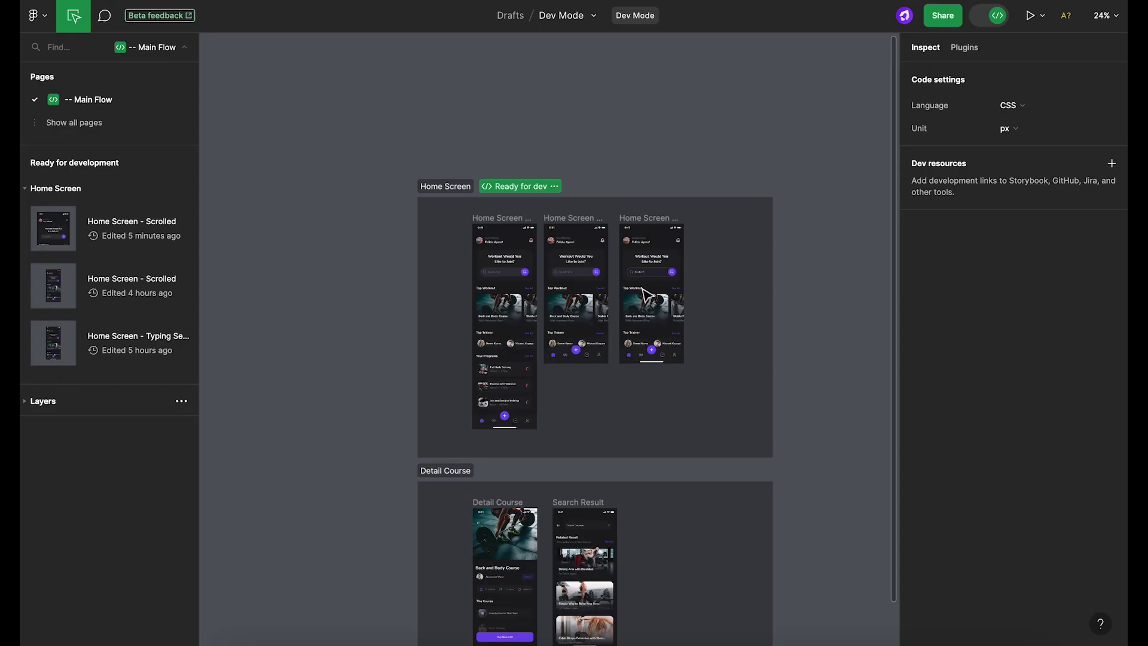
Copy the dev link from the Share Dev Mode dialog, then close the dialog.
click(943, 18)
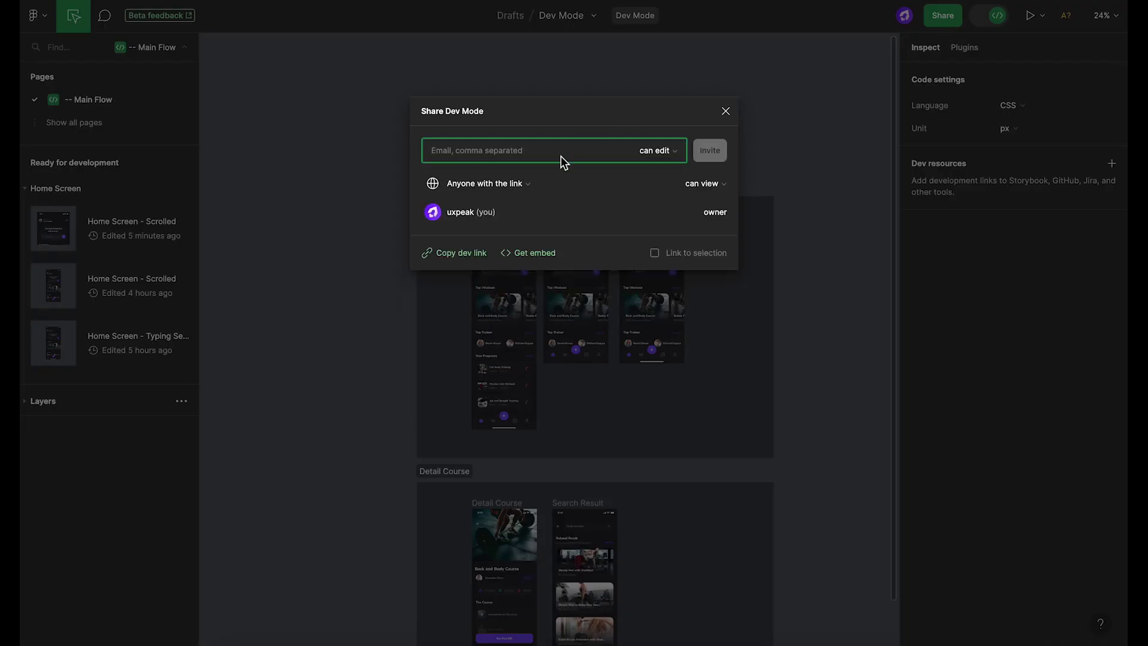
click(466, 260)
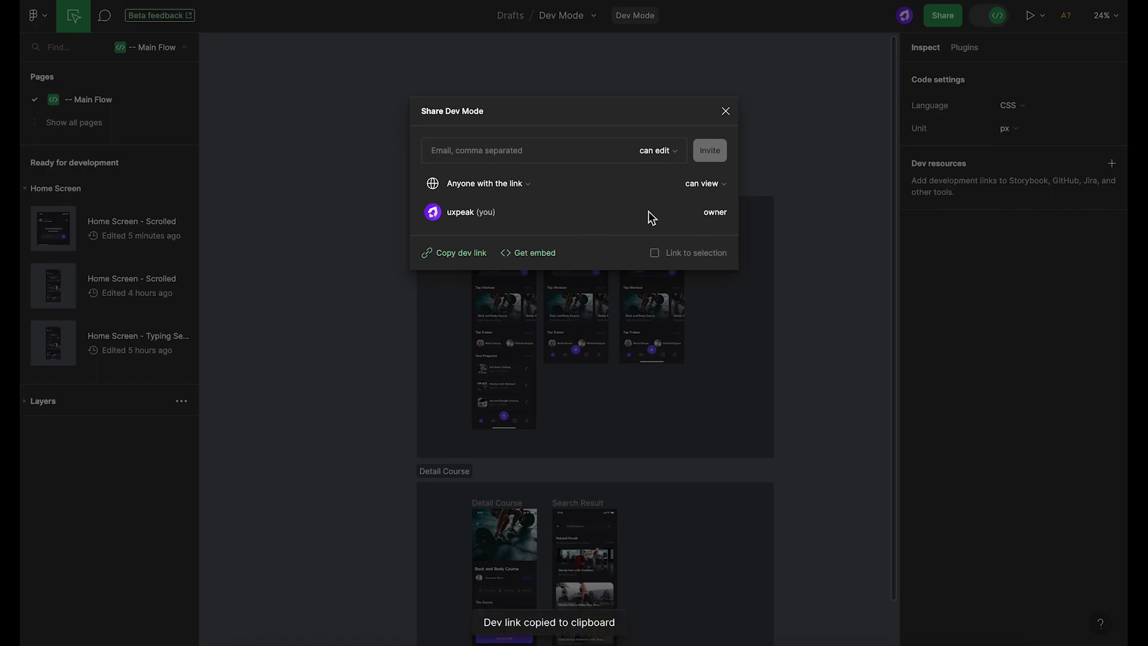
click(726, 112)
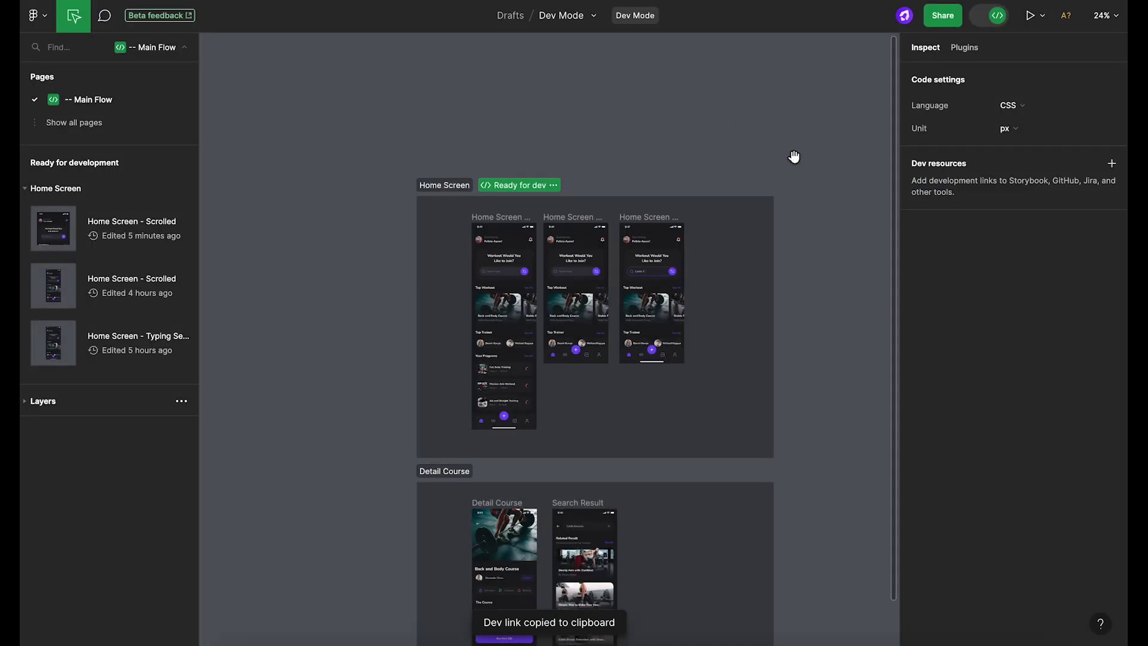